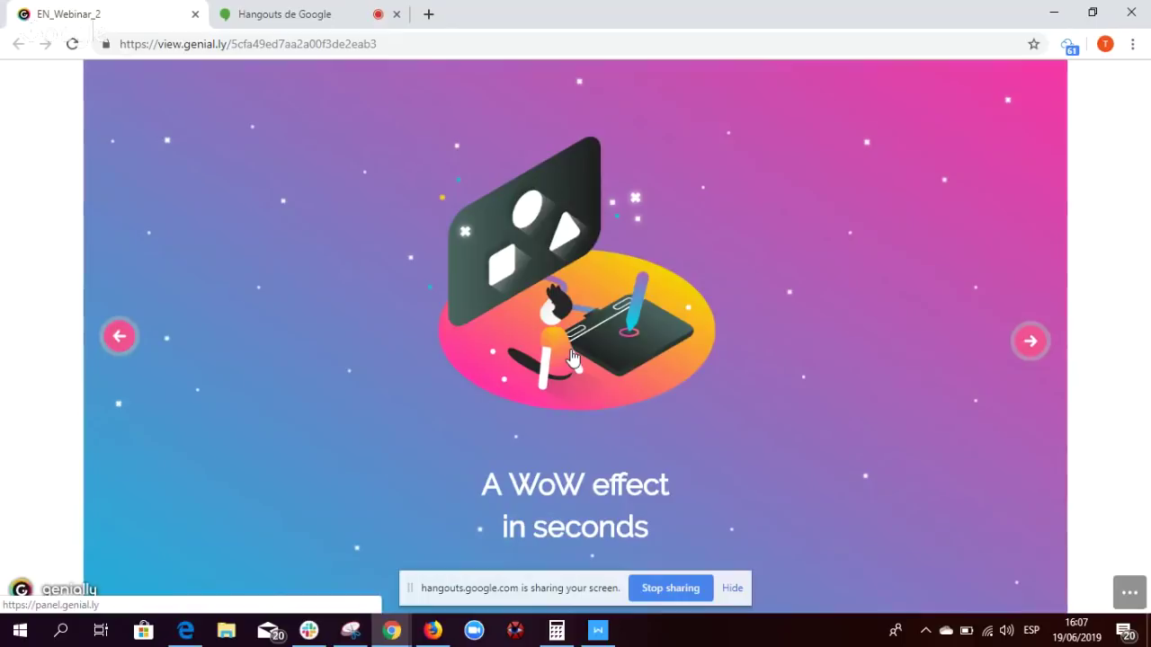
Open the Genially creation panel and browse the Gamification templates.
left_click(576, 357)
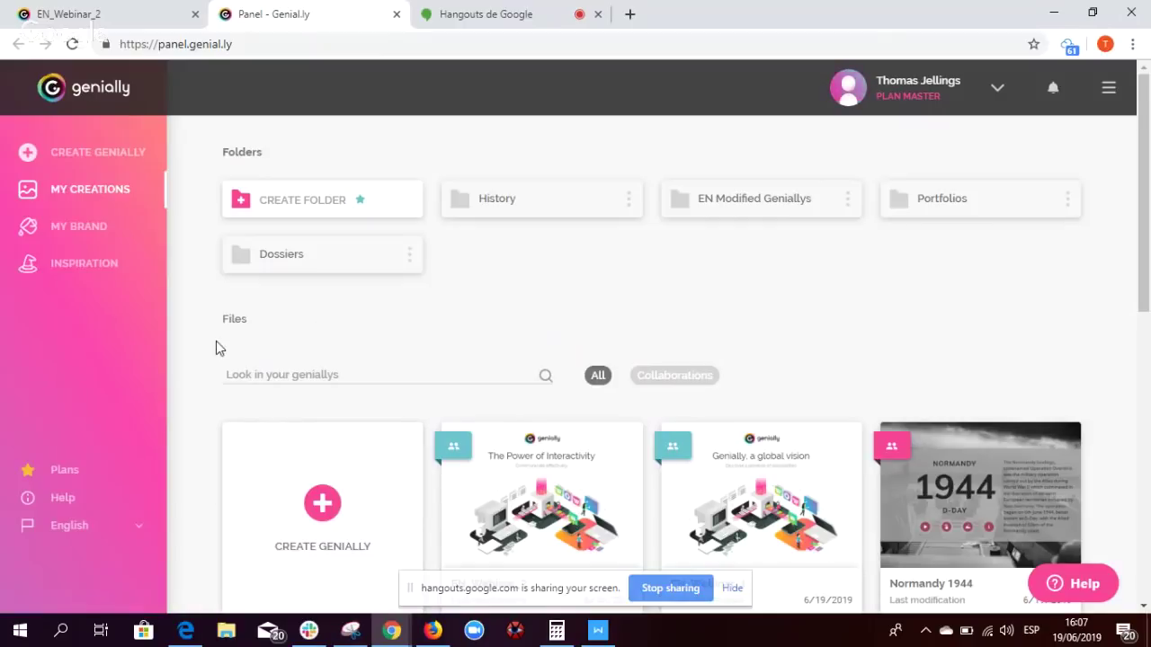
left_click(102, 162)
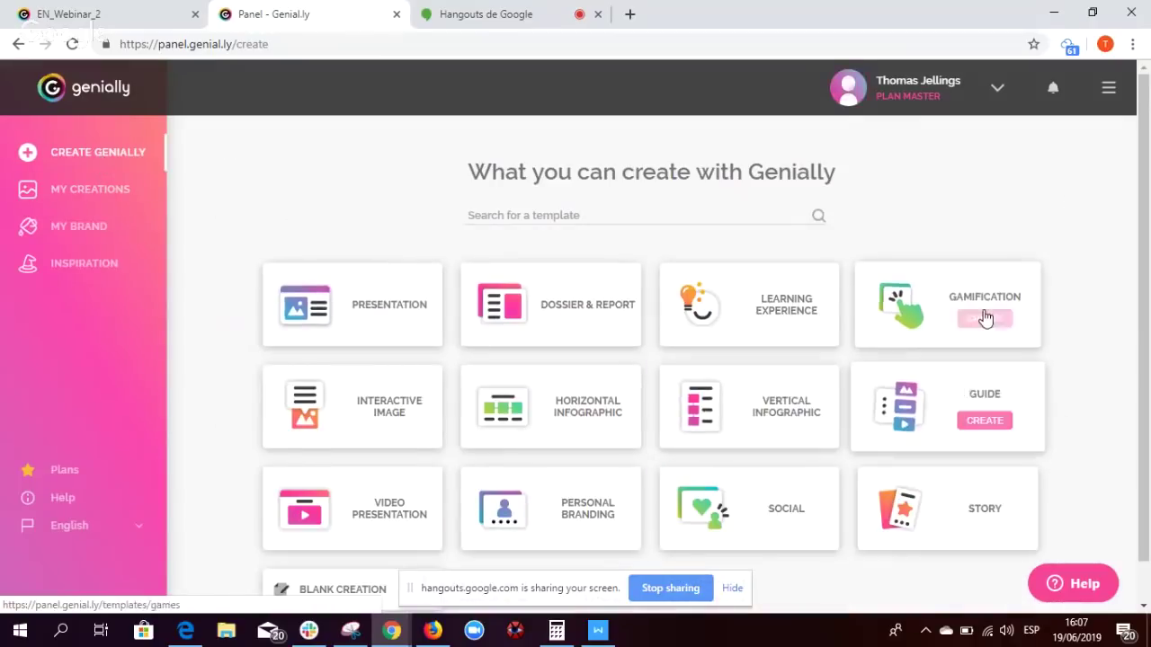
left_click(985, 317)
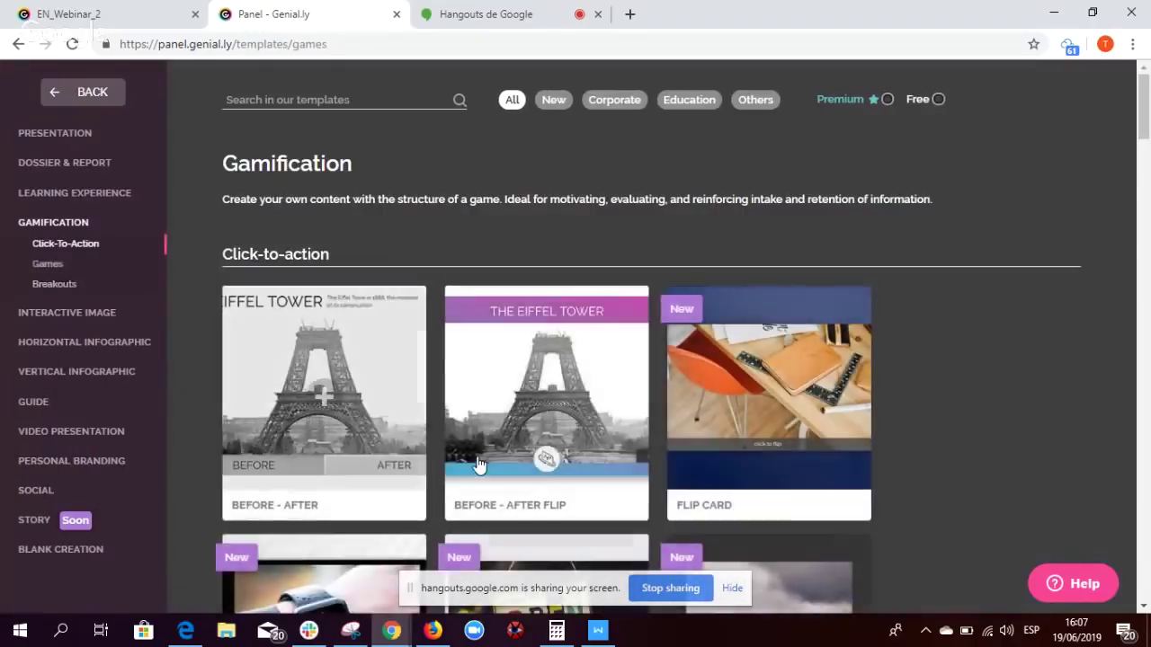
Preview the Before - After Flip template, flip its sample card, and start a new creation from it.
mouse_move(539, 427)
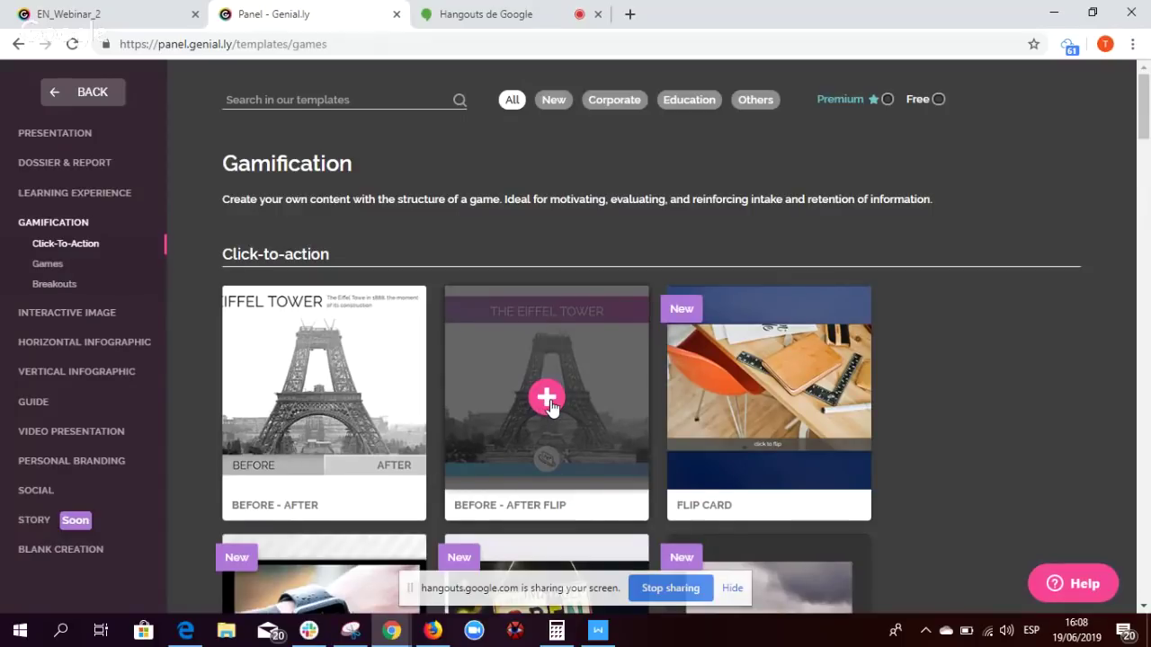
left_click(547, 398)
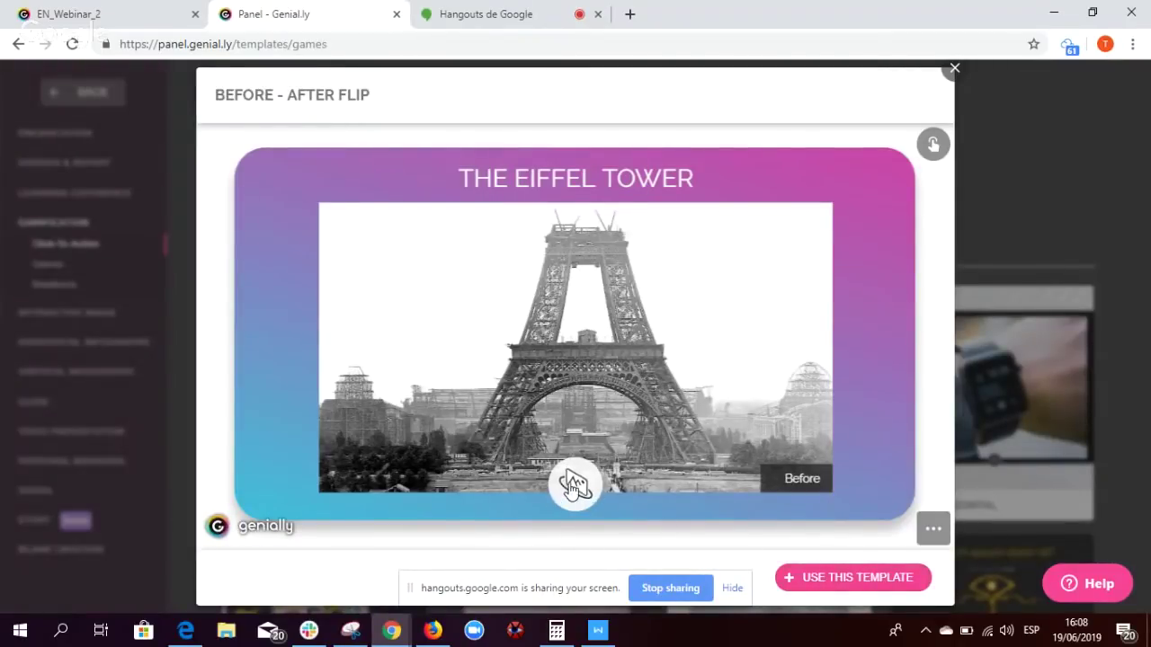
left_click(571, 486)
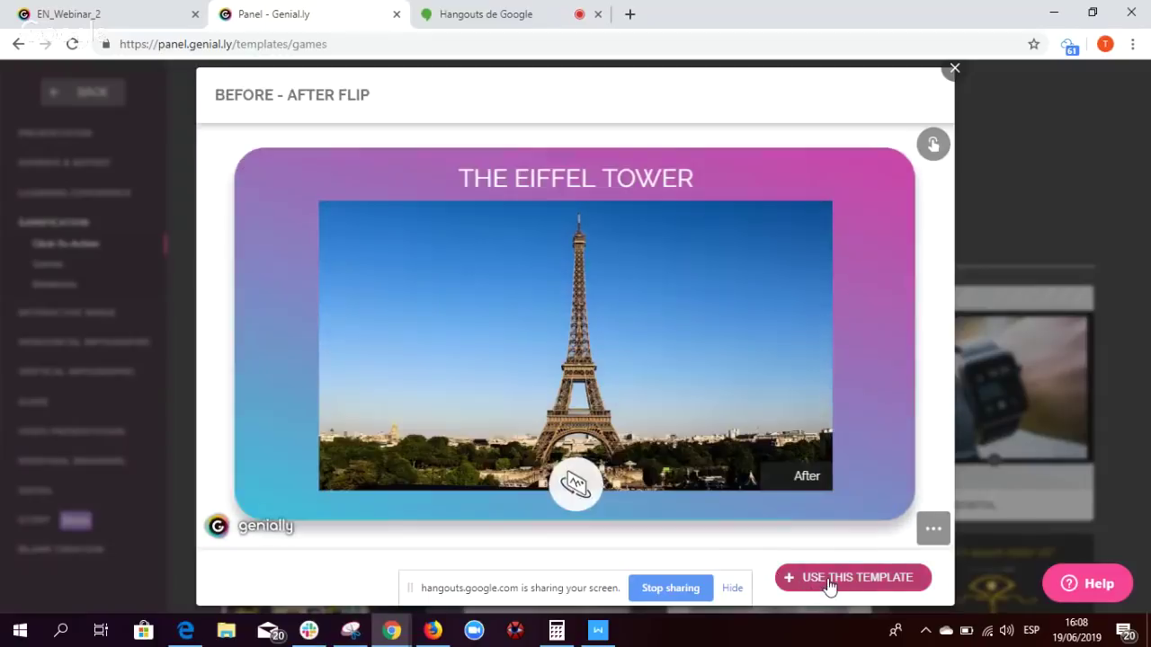
left_click(829, 580)
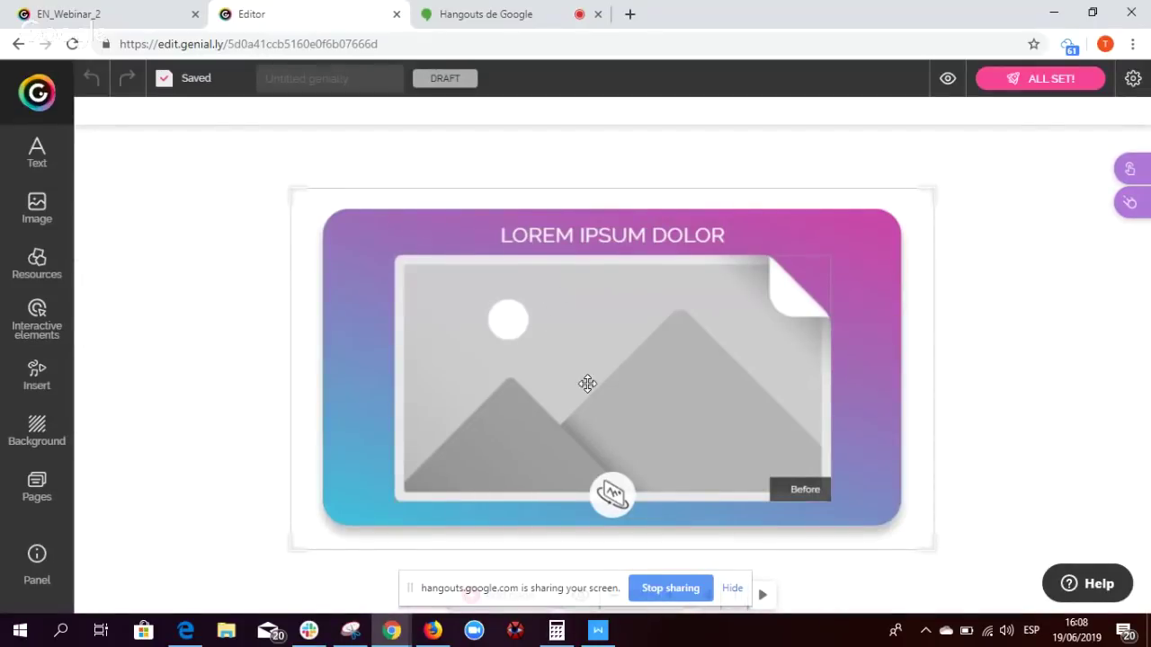
Replace the placeholder image on the Before page with Tower Before.png, keeping the full crop area.
left_click(608, 329)
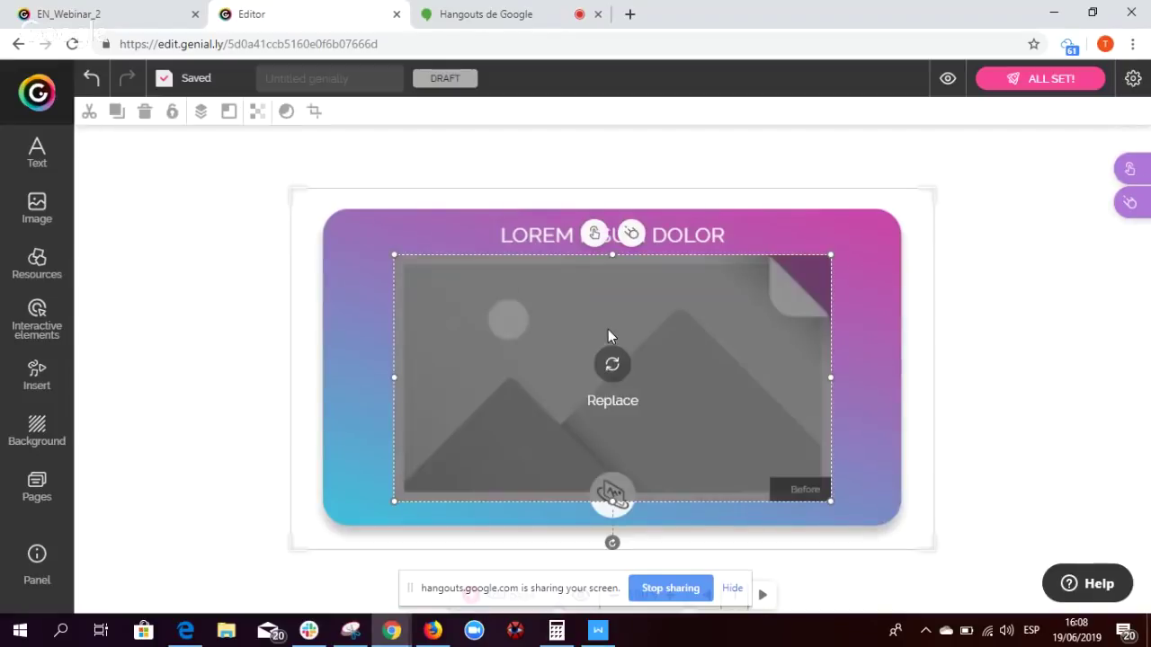
left_click(612, 367)
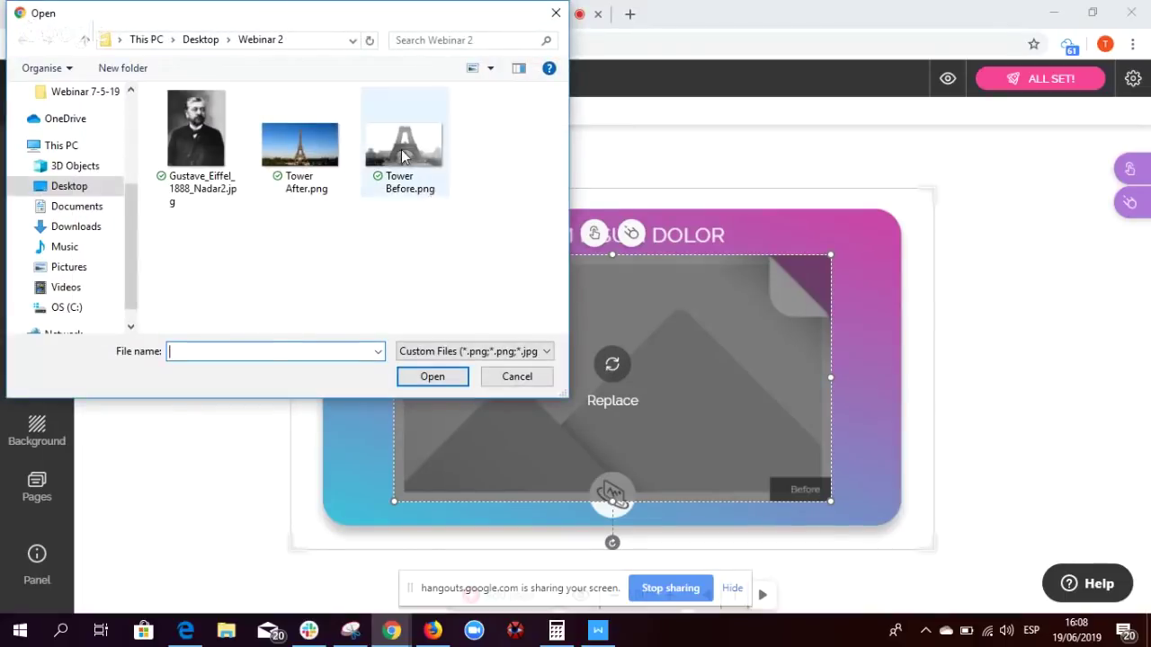
left_click(402, 155)
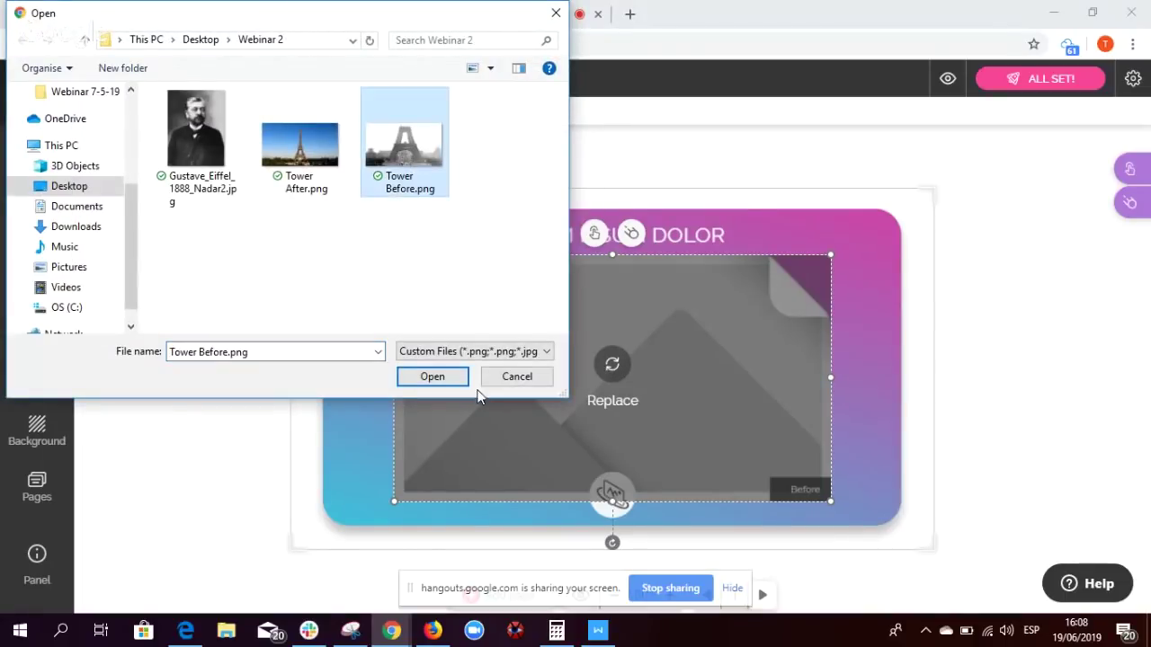
left_click(452, 375)
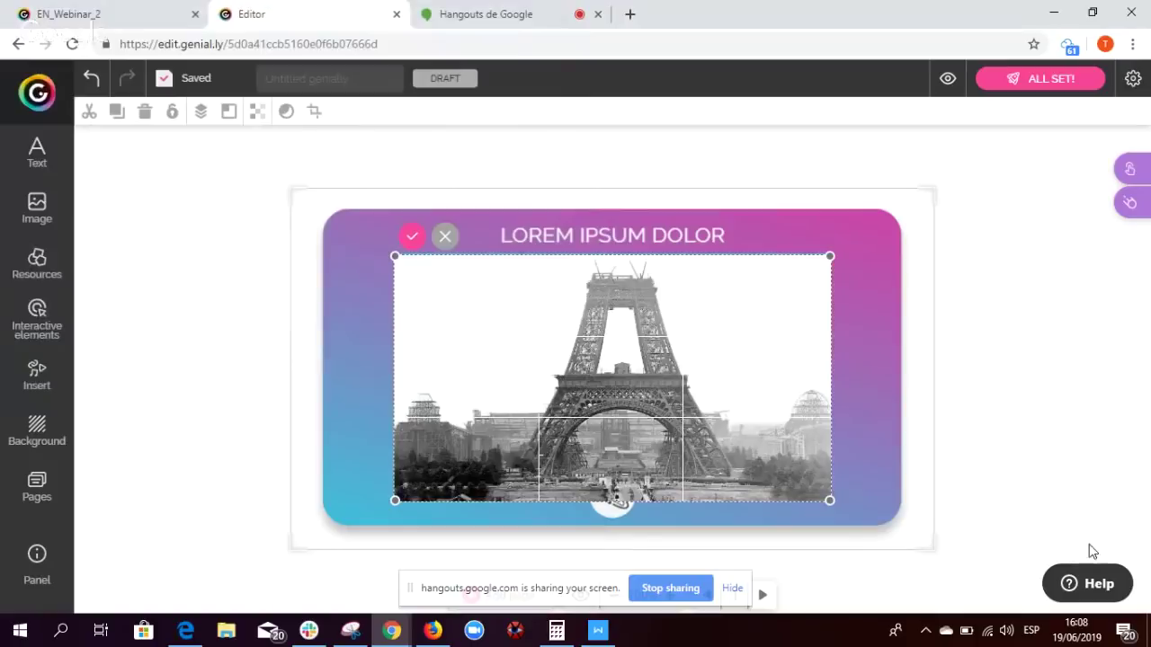
left_click(411, 241)
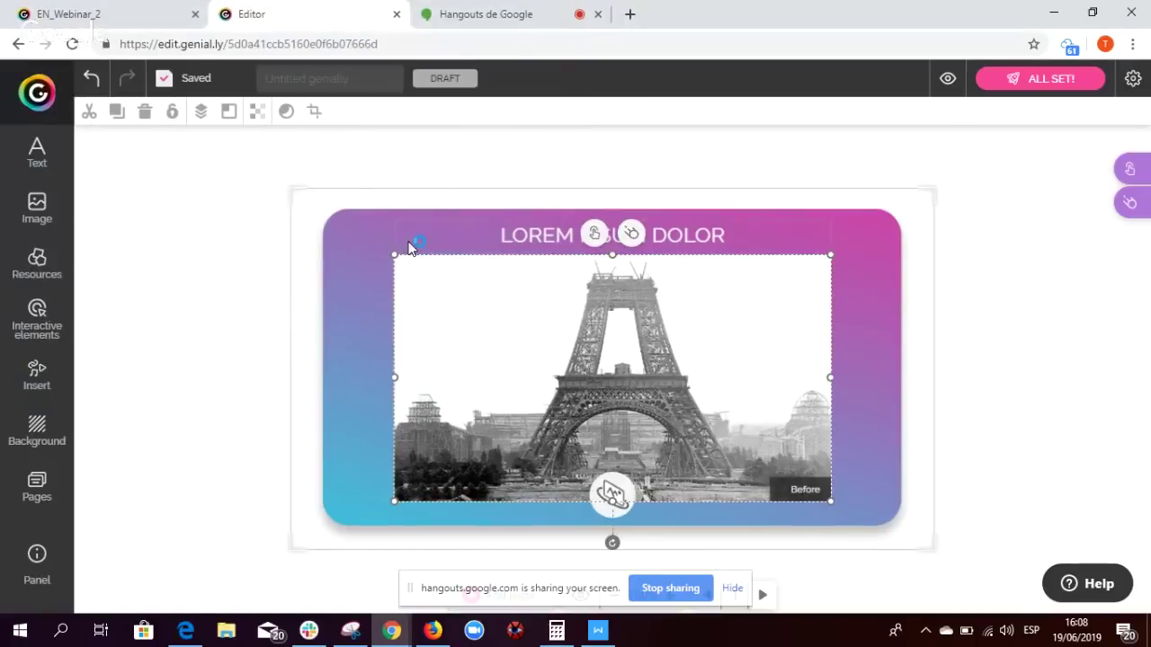
Replace the Before page's title with "The Eiffel Tower: A Parisian icon", copied from Paris Genially Text.docx in Writer.
double_click(717, 234)
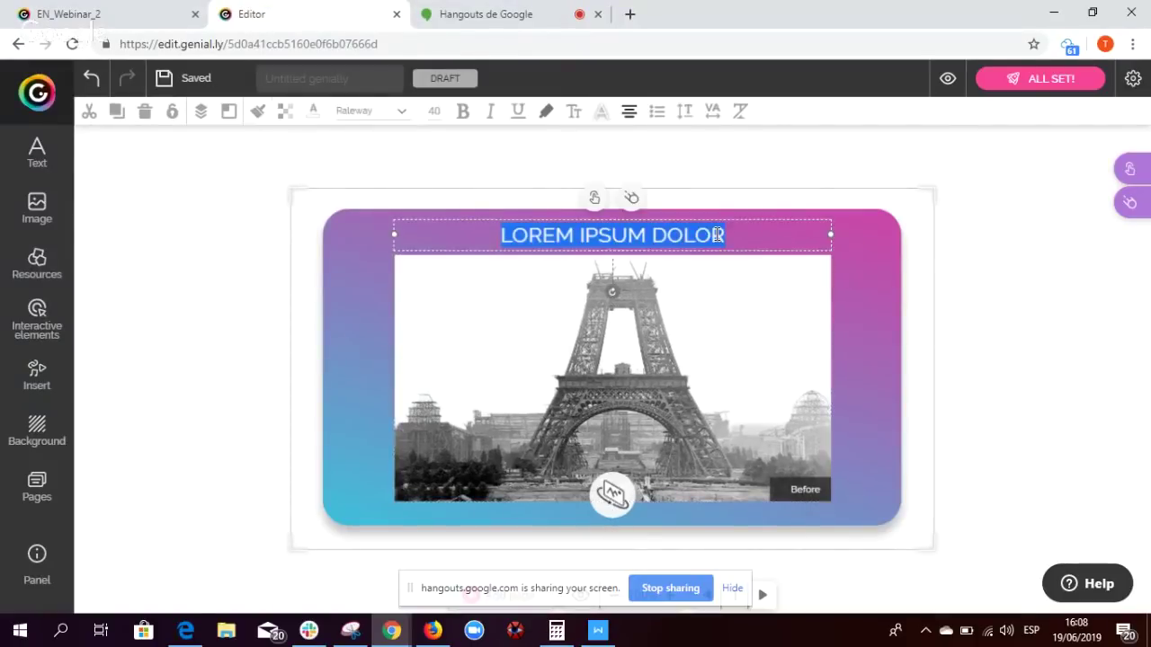
mouse_move(616, 637)
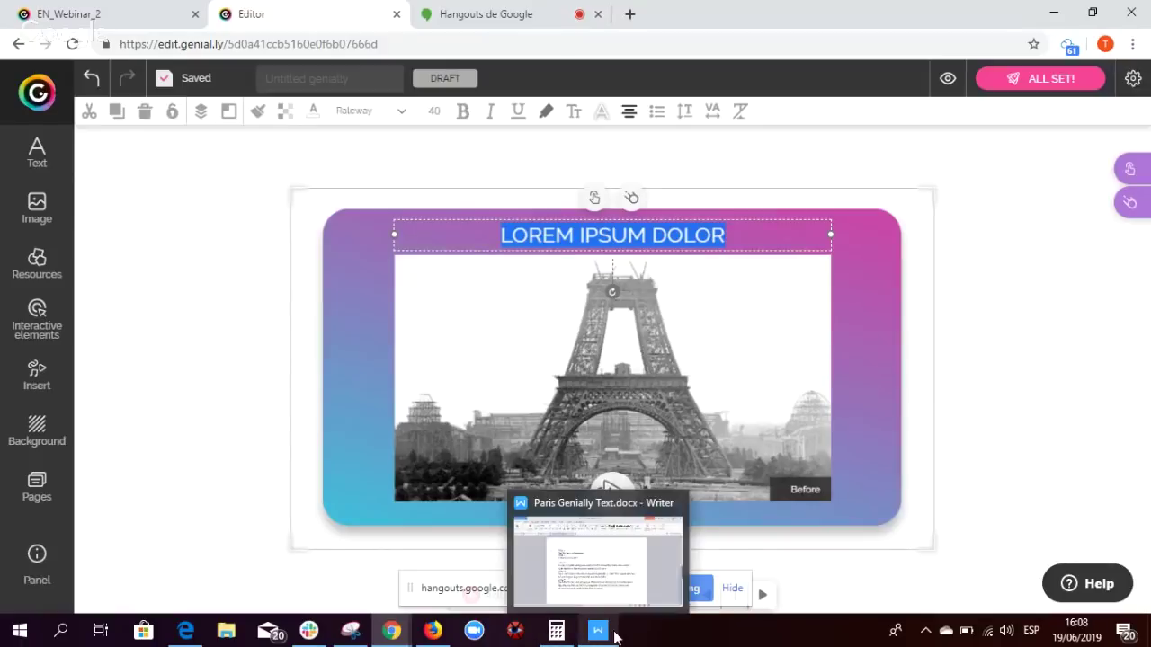
left_click(614, 570)
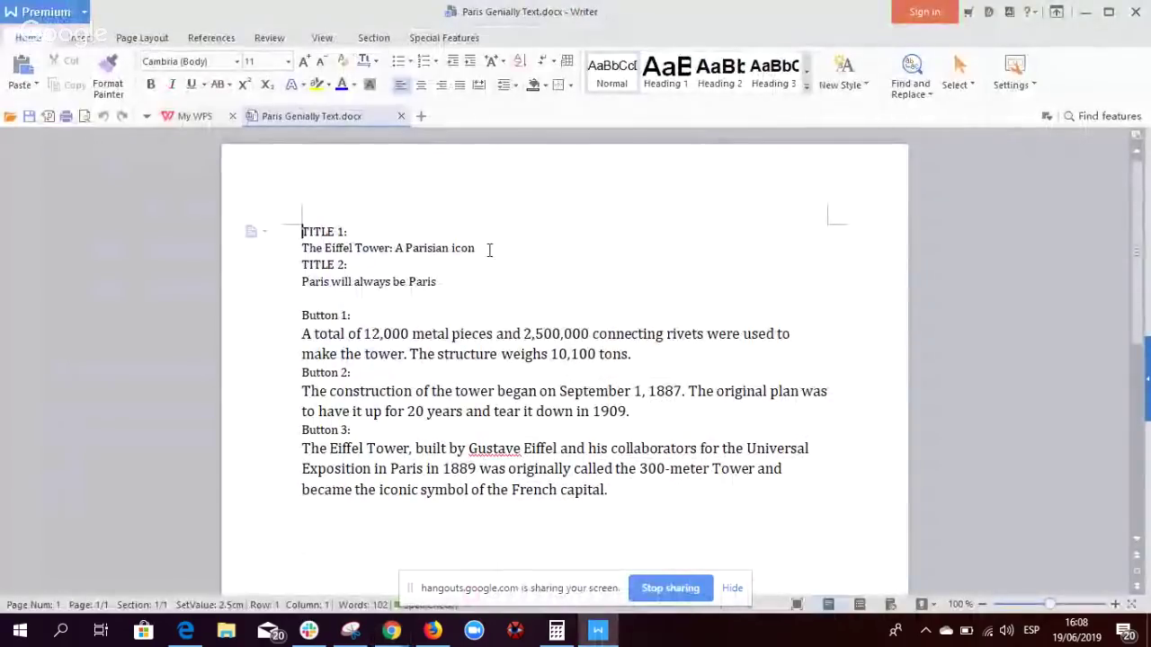
left_click_drag(489, 250, 303, 249)
key("ctrl+c")
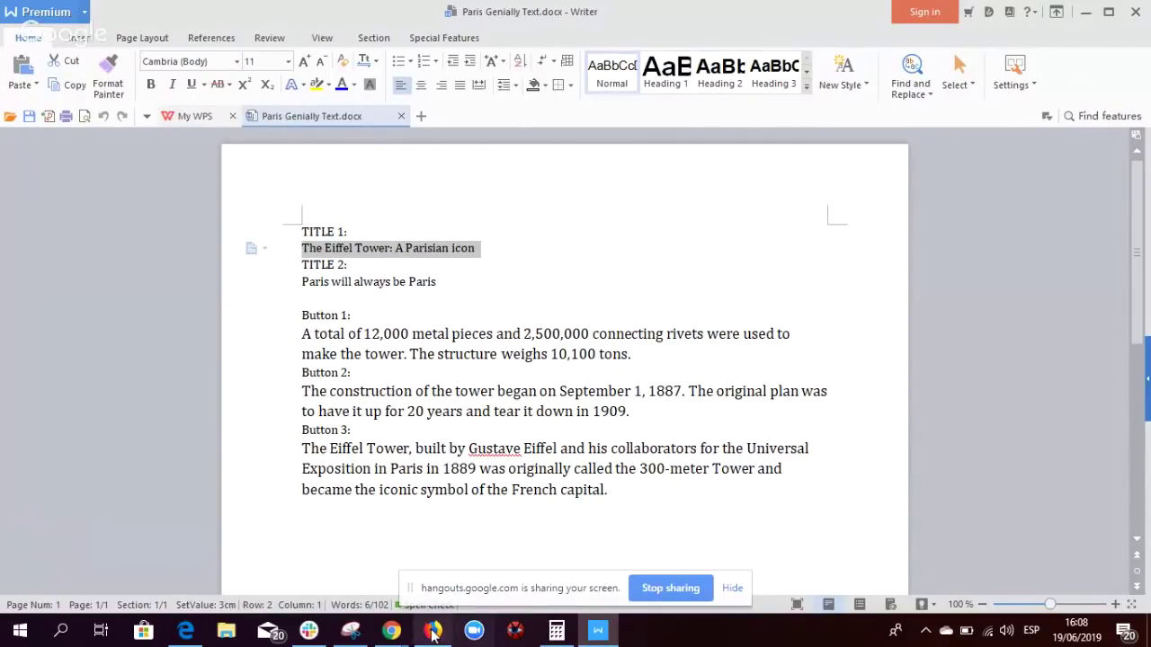
mouse_move(392, 634)
left_click(400, 600)
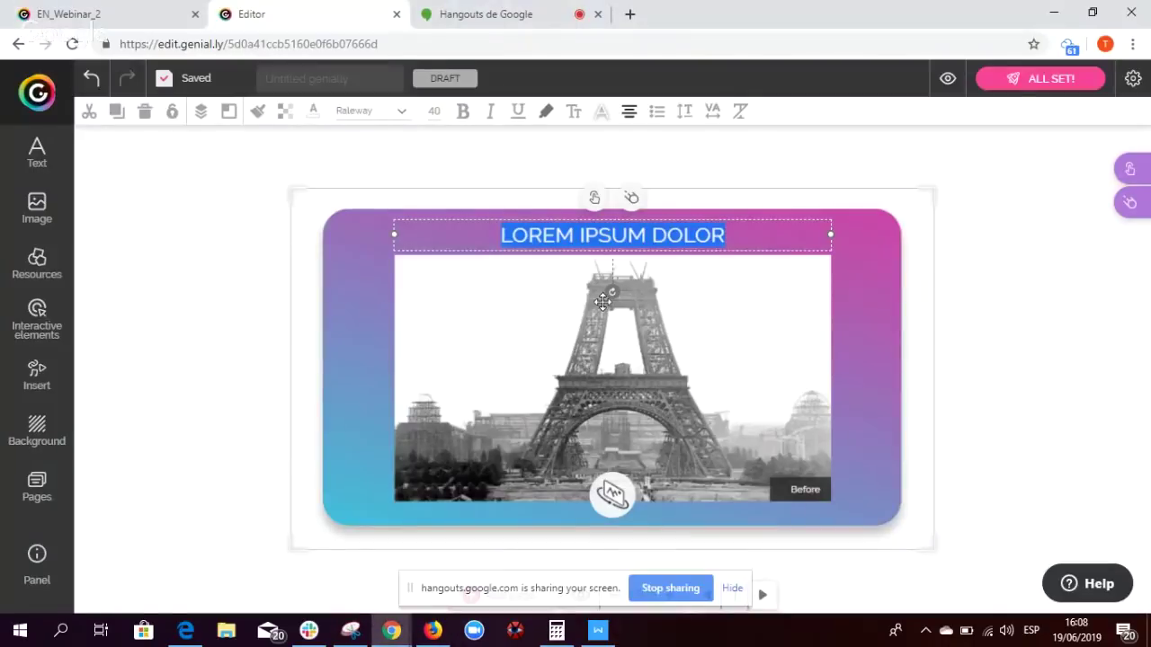
key("ctrl+v")
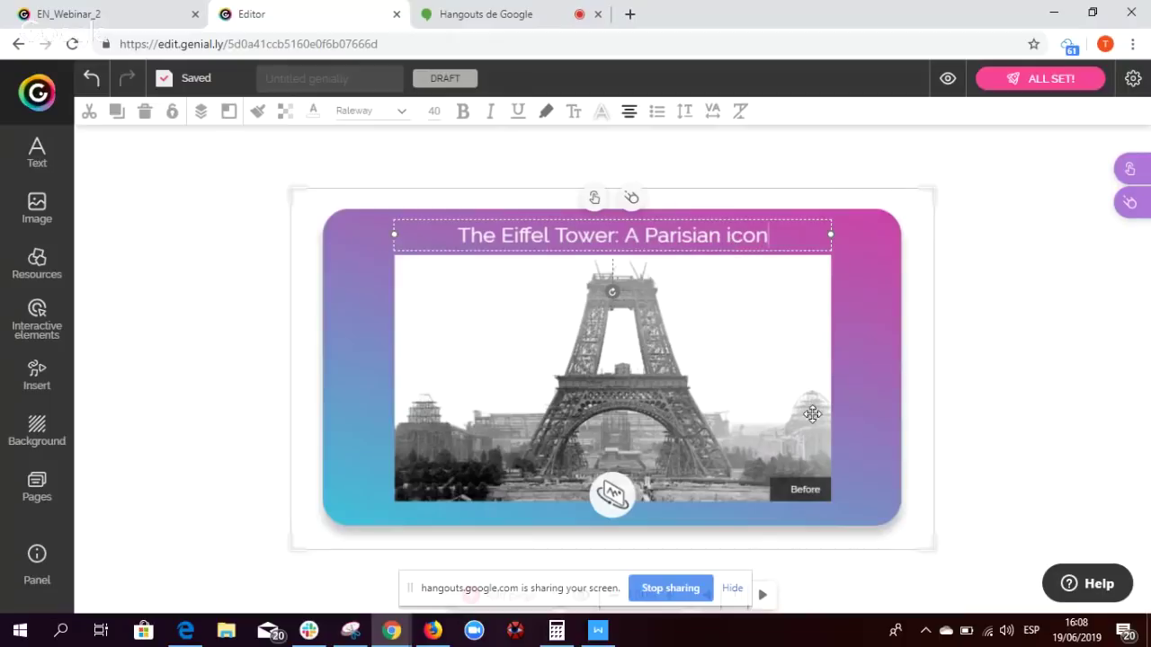
left_click(967, 398)
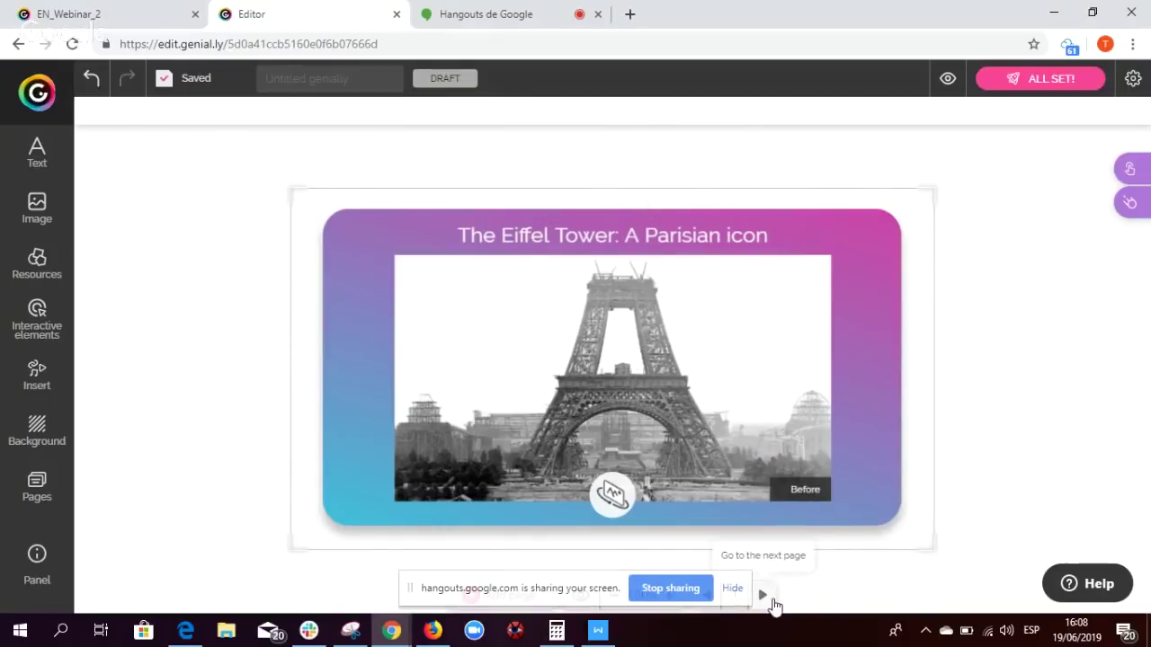
Replace the title on page 2 with "Paris will always be Paris", copied from Paris Genially Text.docx in Writer.
left_click(771, 601)
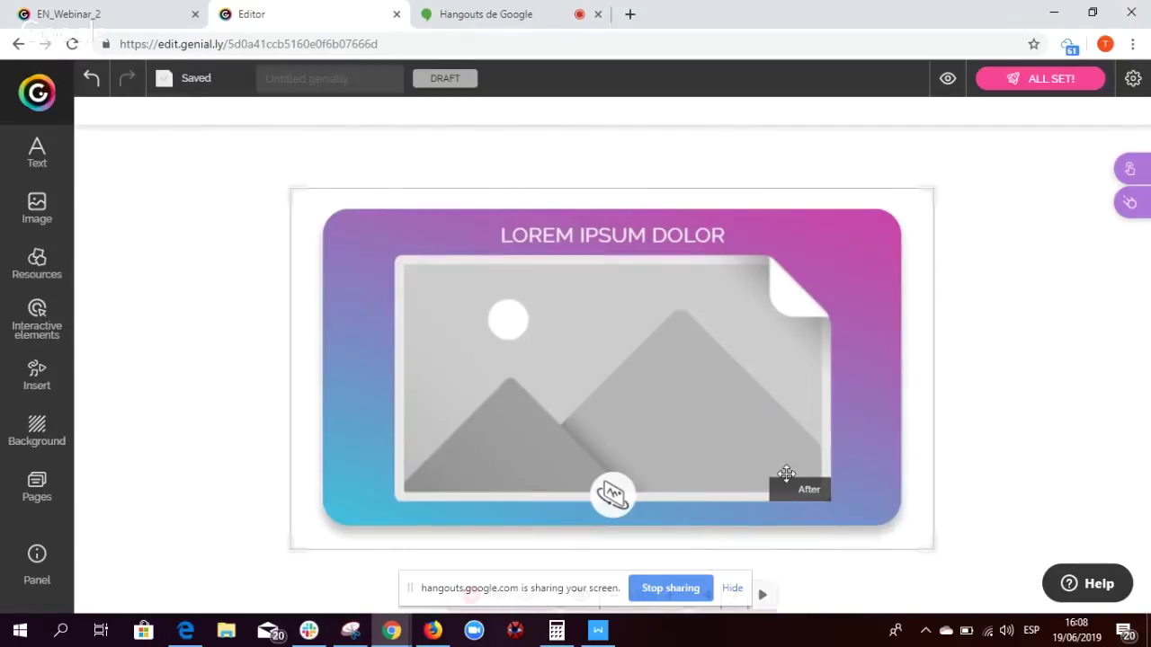
mouse_move(596, 634)
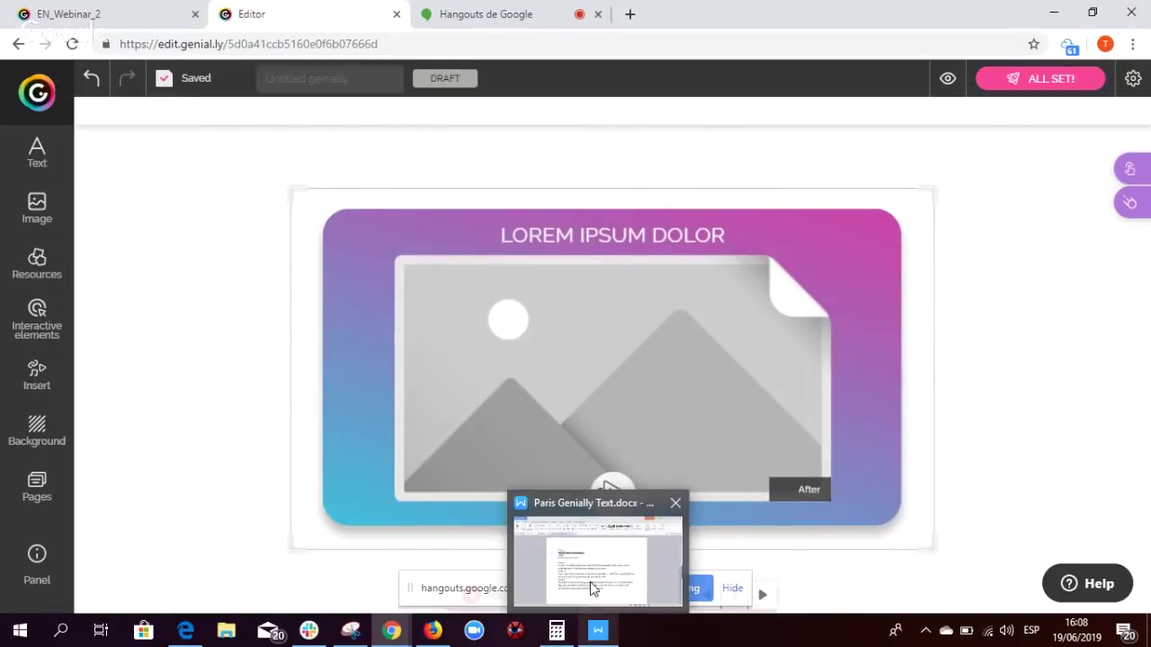
left_click(590, 581)
left_click_drag(464, 279, 300, 282)
key("ctrl+c")
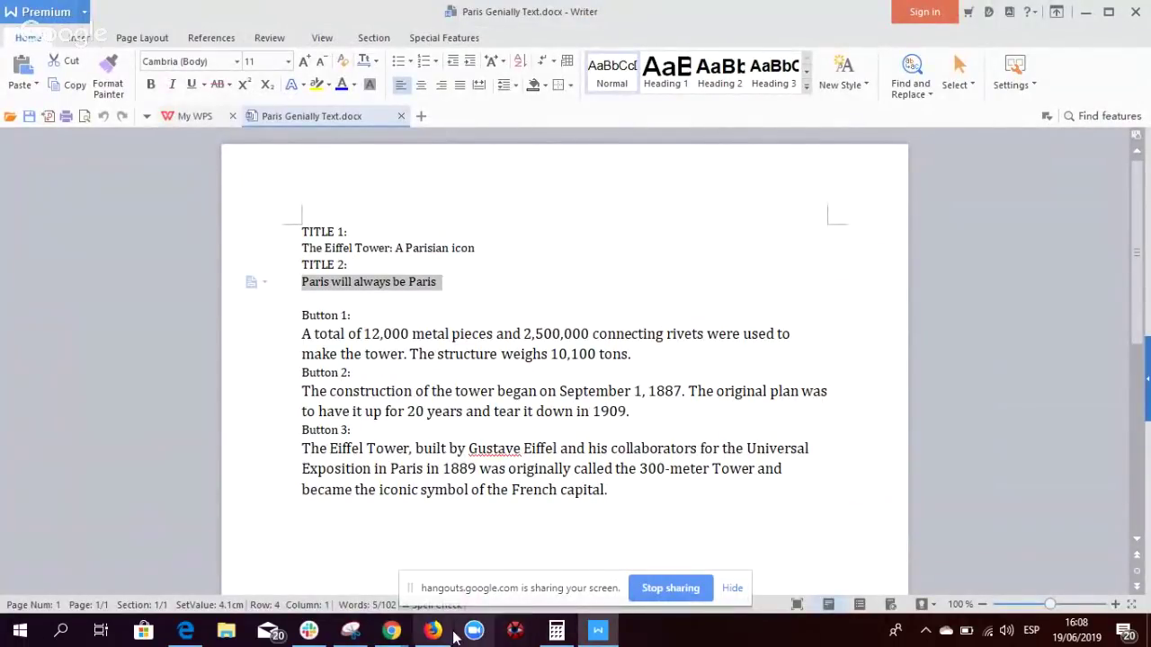
mouse_move(391, 630)
left_click(416, 598)
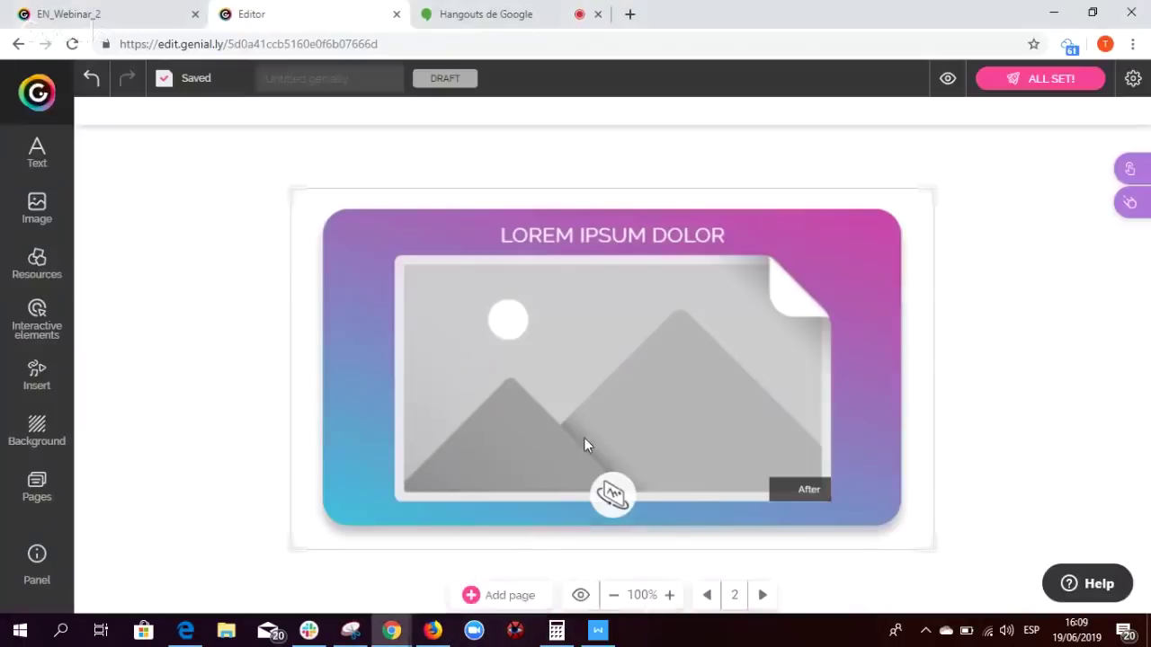
double_click(745, 244)
key("ctrl+v")
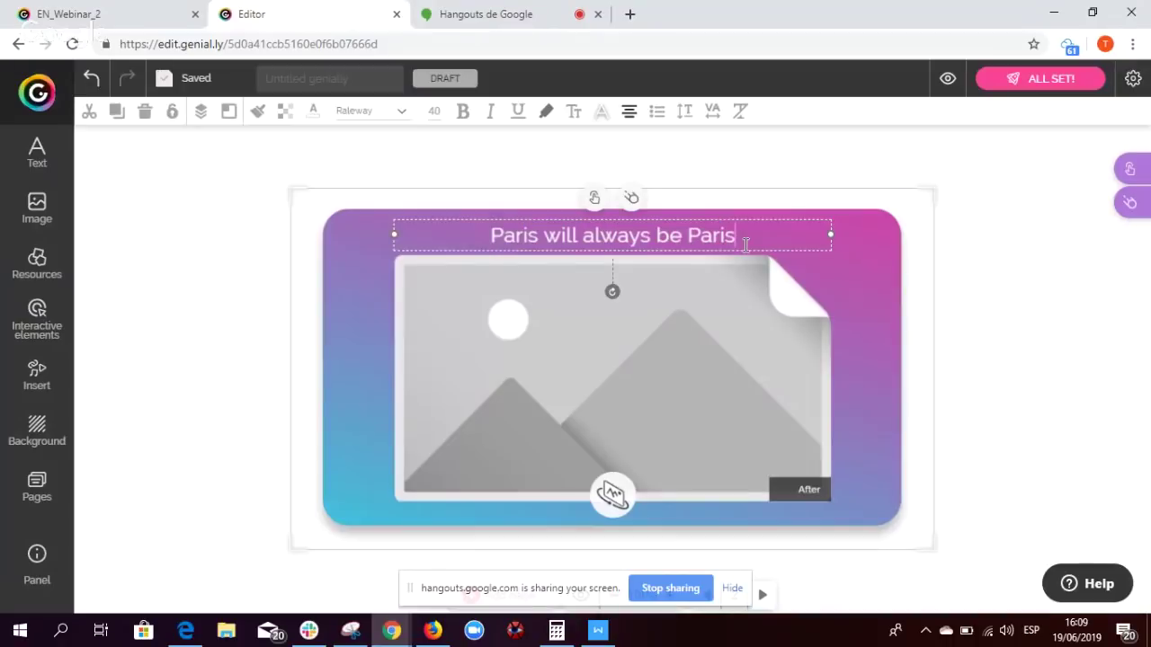
Replace the placeholder image on the After page with Tower After.png, keeping the full crop area.
left_click(695, 401)
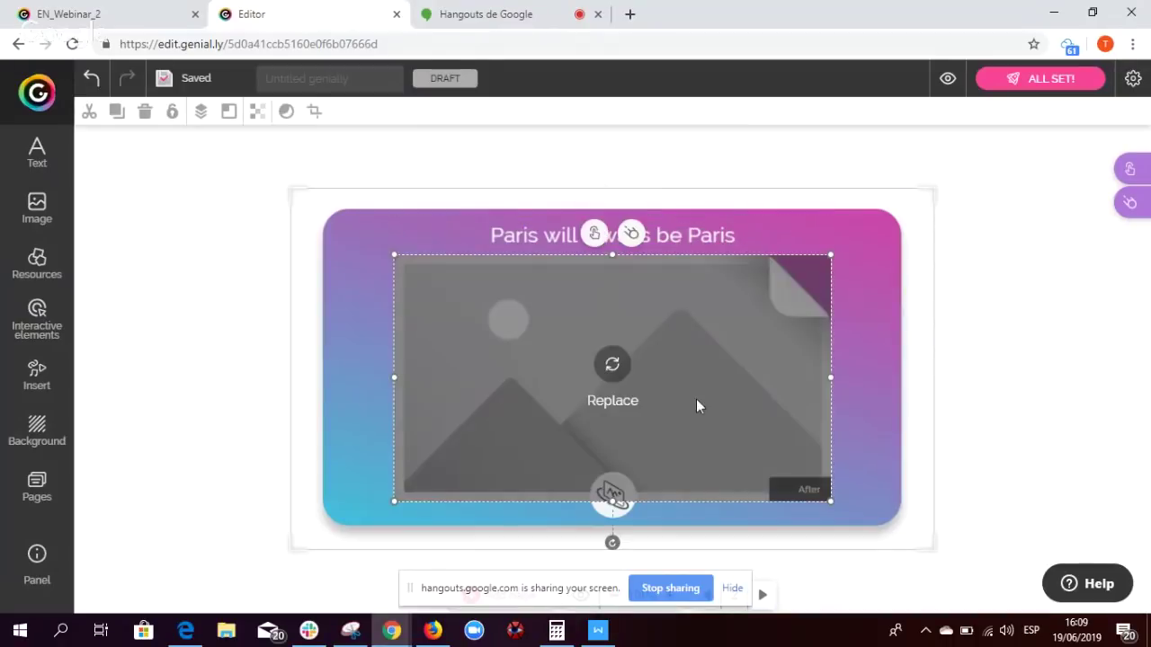
left_click(618, 365)
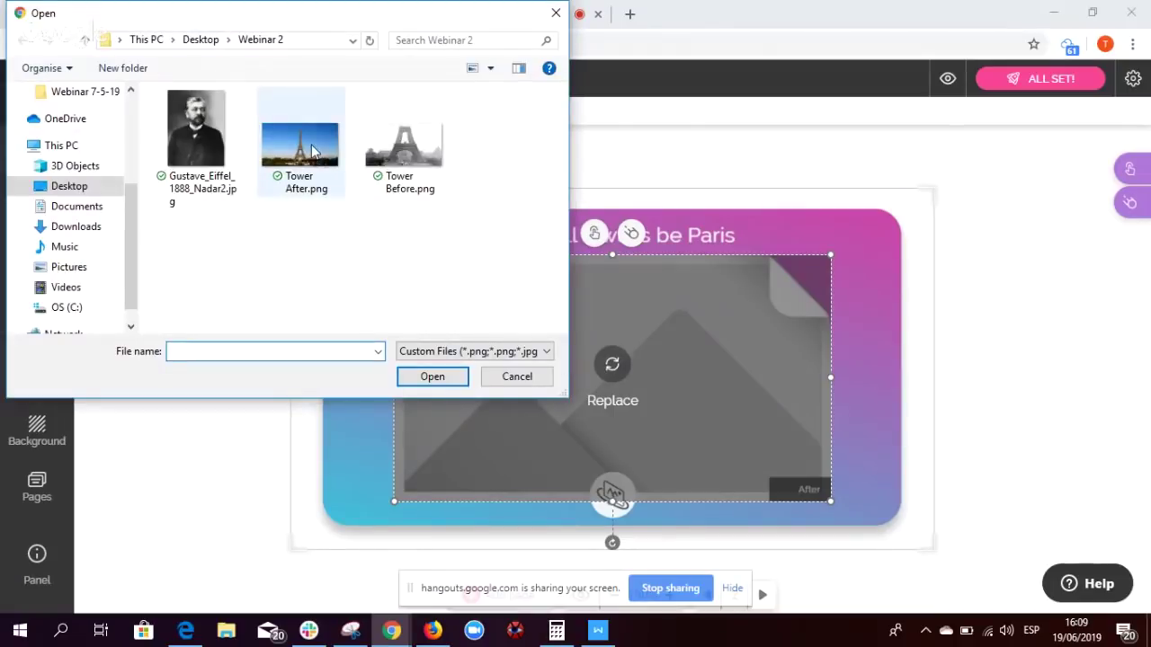
left_click(300, 144)
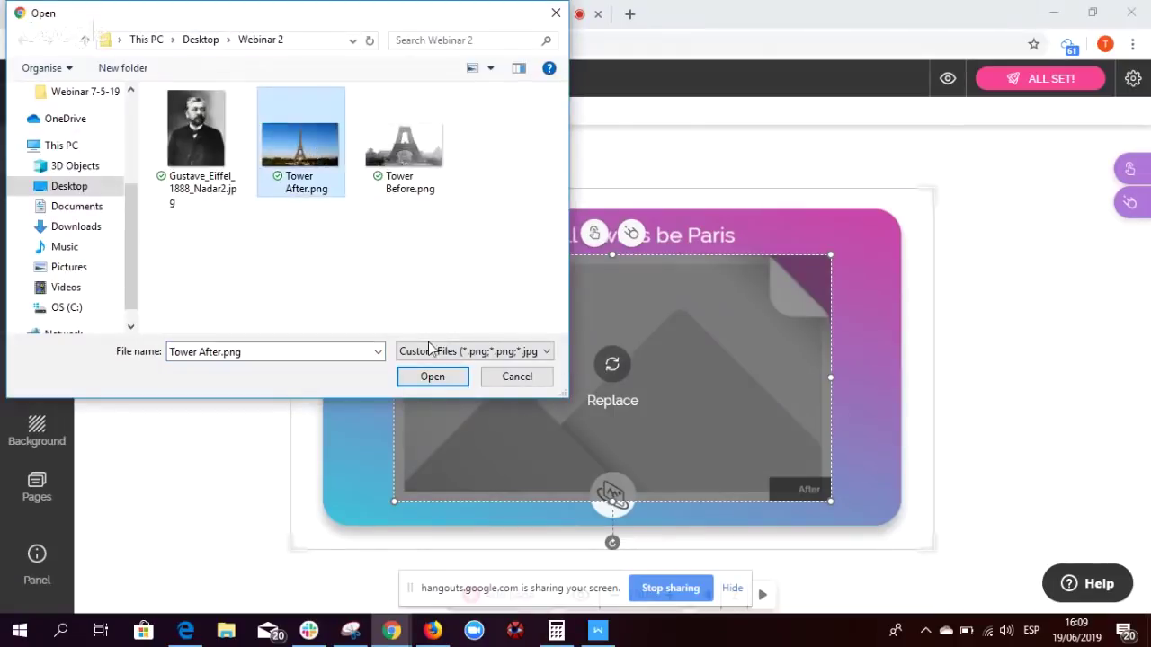
left_click(454, 383)
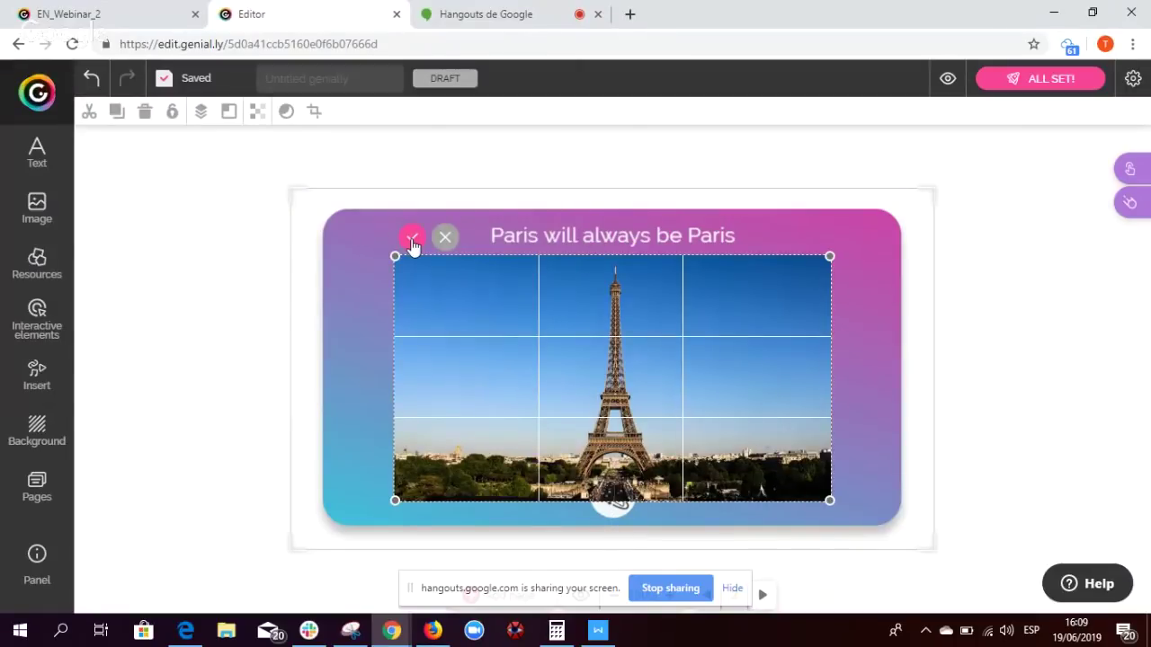
left_click(411, 239)
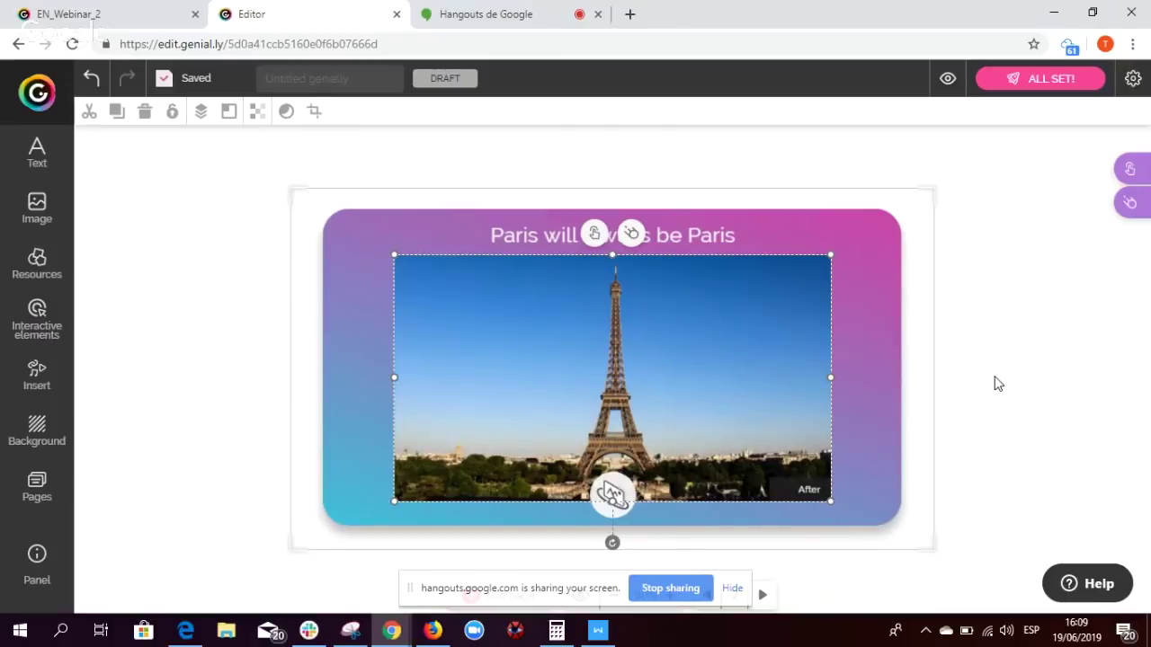
Add an interactive button with a white dot to page 1, place it beside the photo's upper right corner, and enlarge it.
left_click(733, 593)
left_click(704, 595)
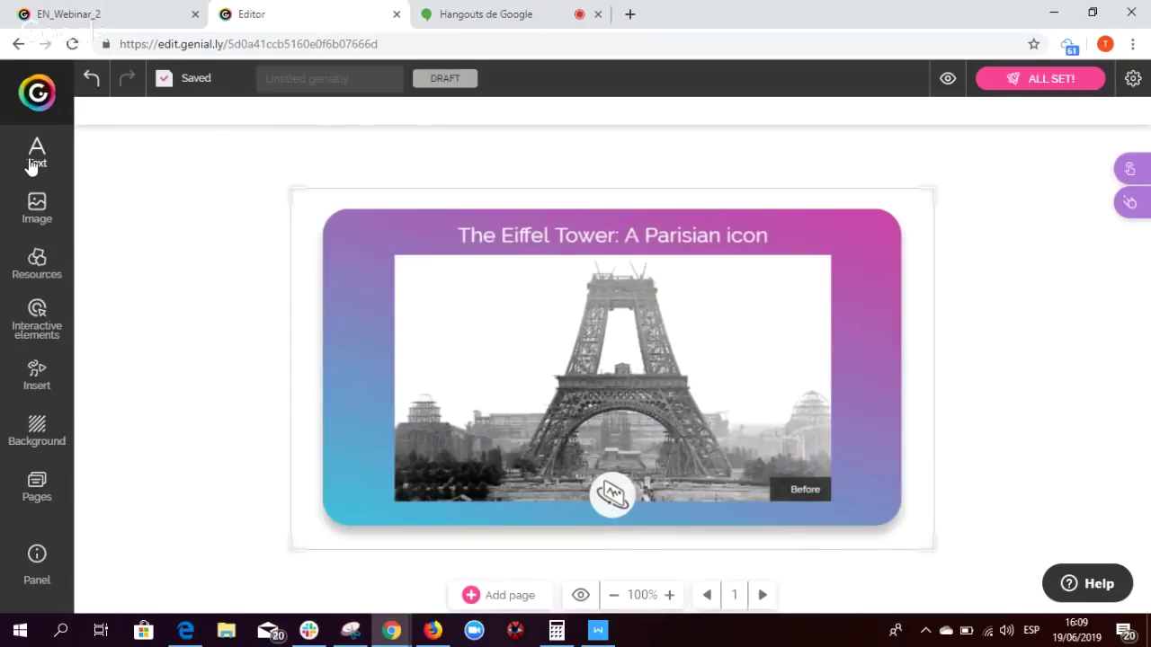
left_click(37, 315)
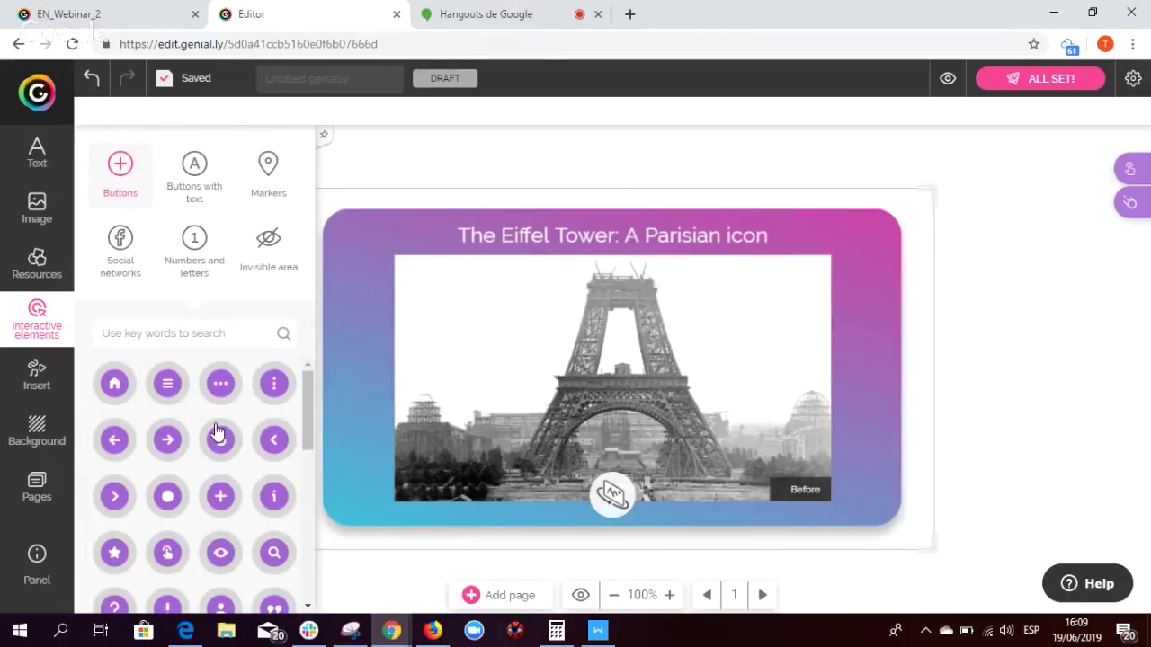
mouse_move(315, 411)
left_mouse_down()
mouse_move(310, 436)
mouse_move(310, 412)
left_mouse_up()
left_click(166, 493)
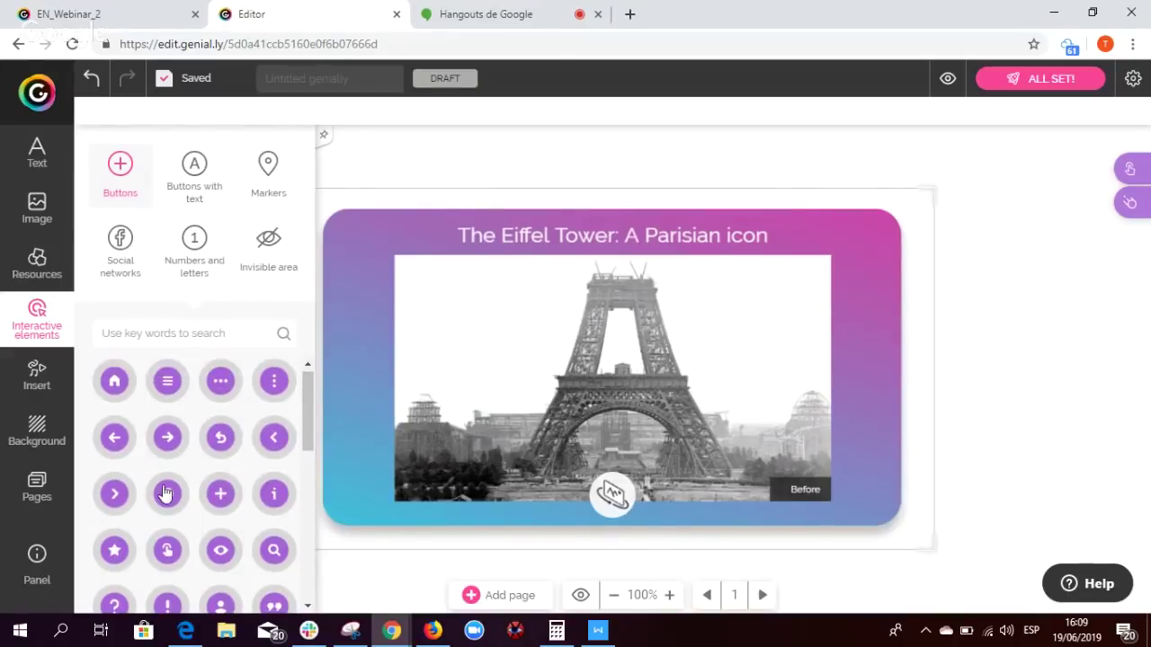
left_click_drag(546, 361, 861, 308)
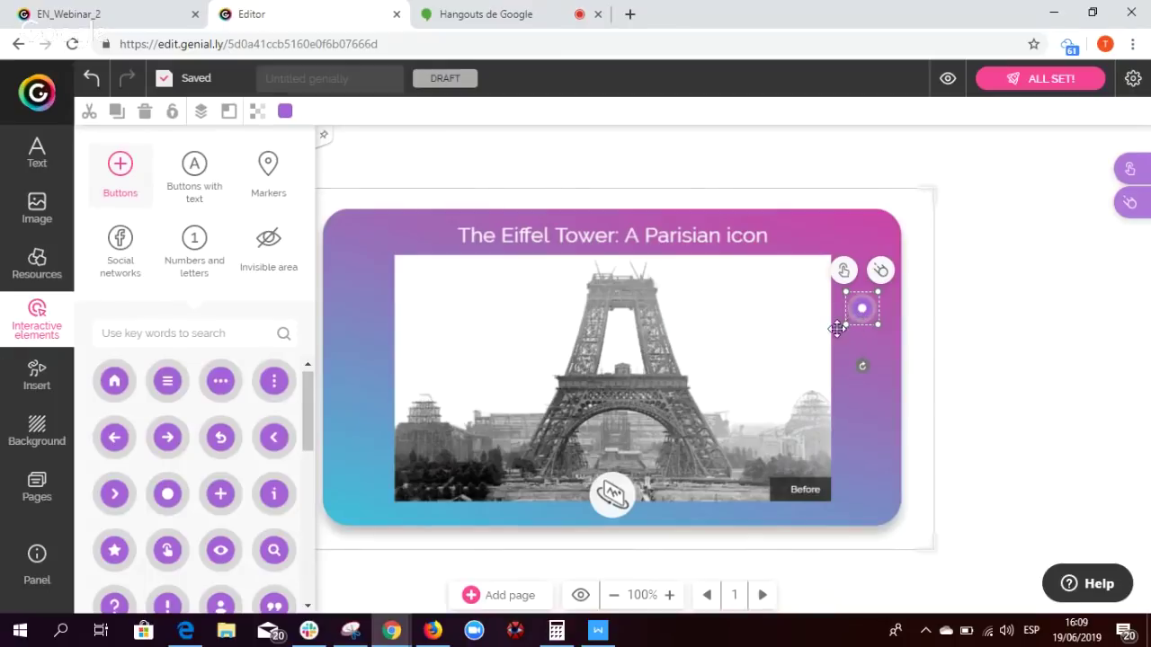
left_click(22, 329)
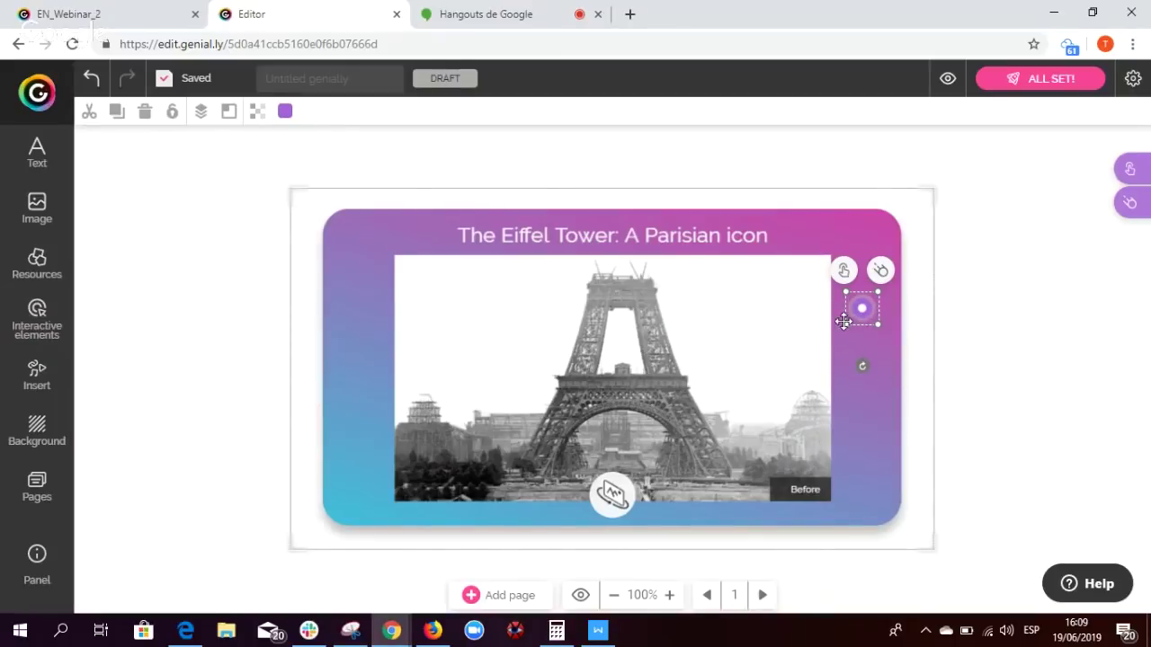
left_click_drag(846, 325, 867, 301)
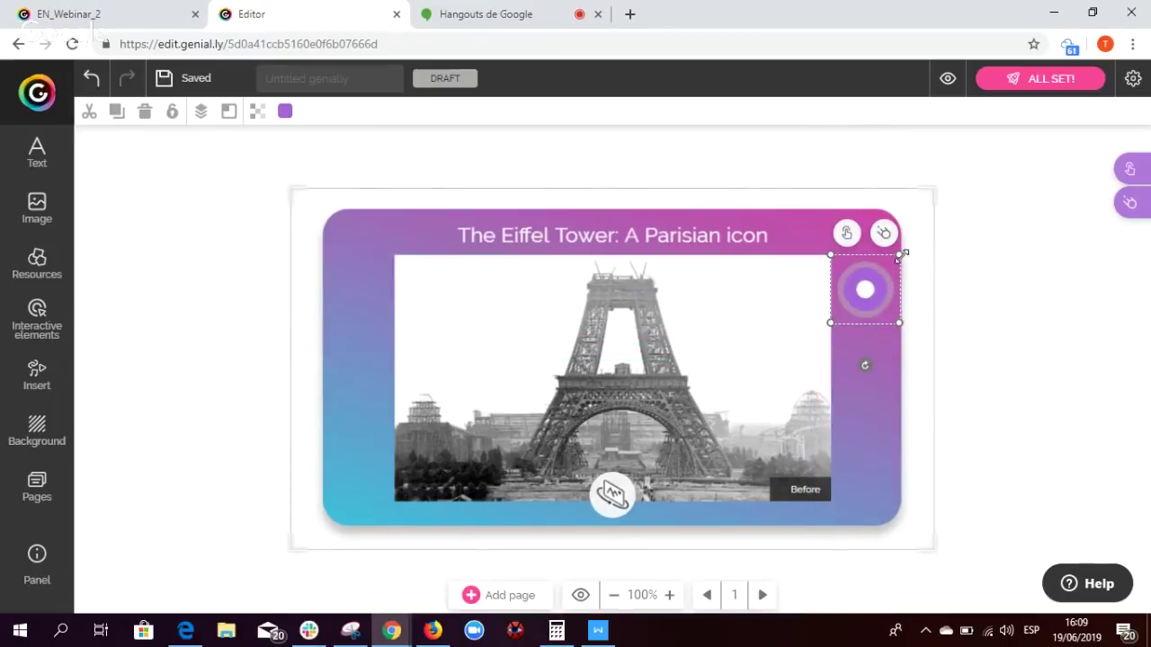
Shrink the interactive button beside the photo slightly and recolour it pink, F276D6.
left_click_drag(896, 258, 871, 286)
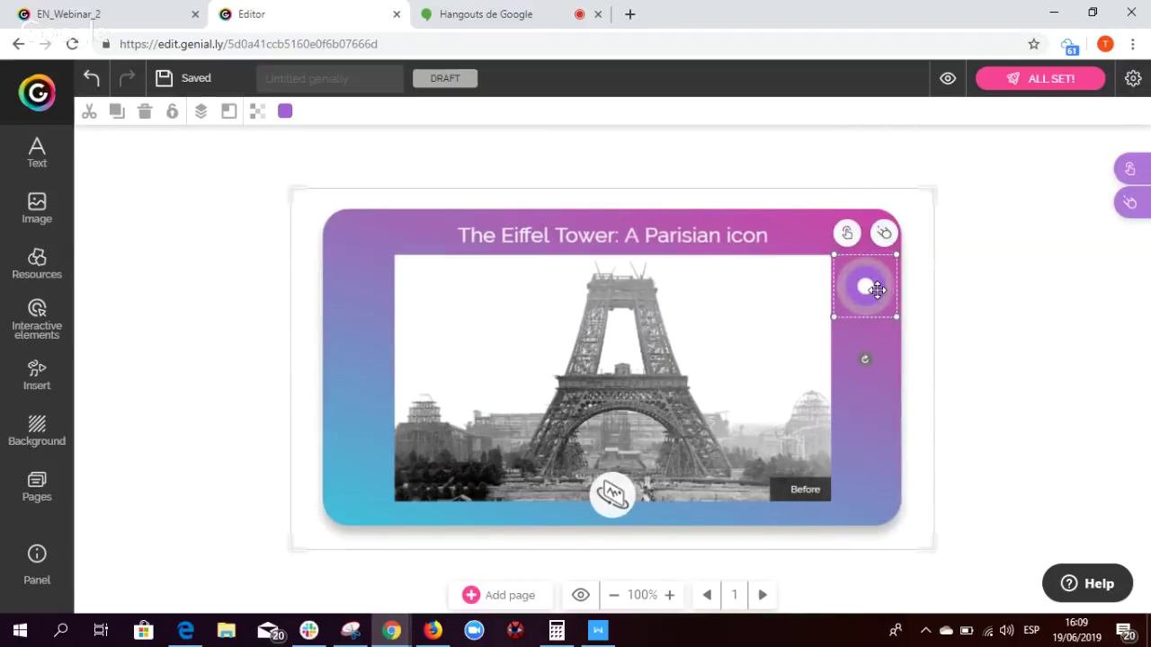
left_click(286, 113)
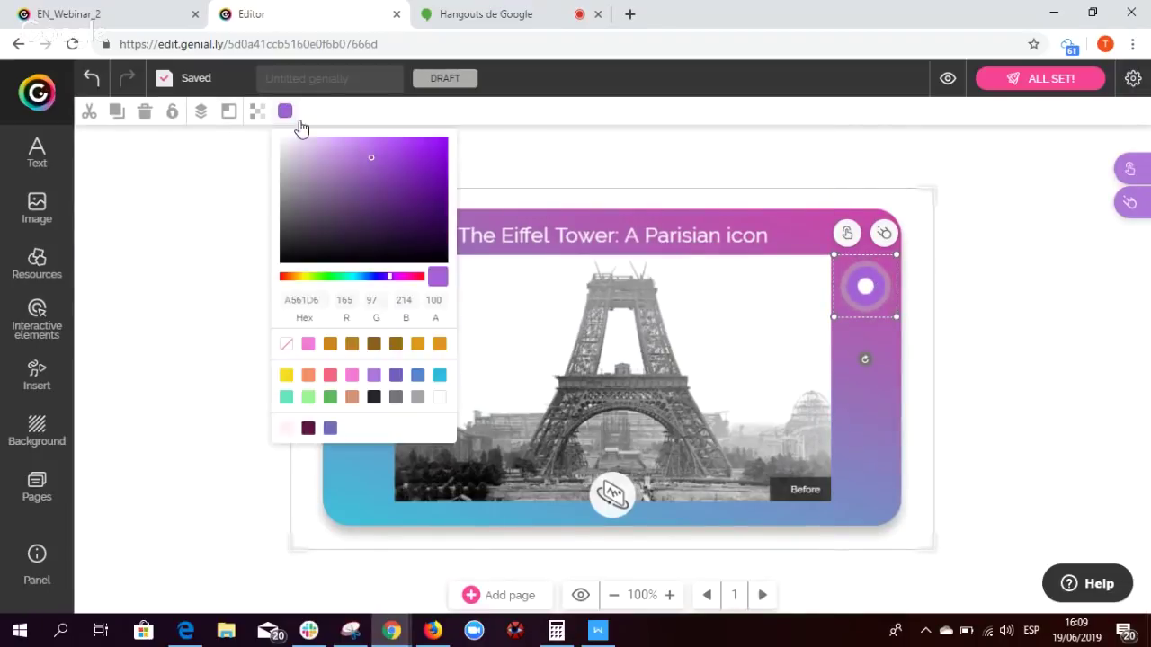
left_click(307, 345)
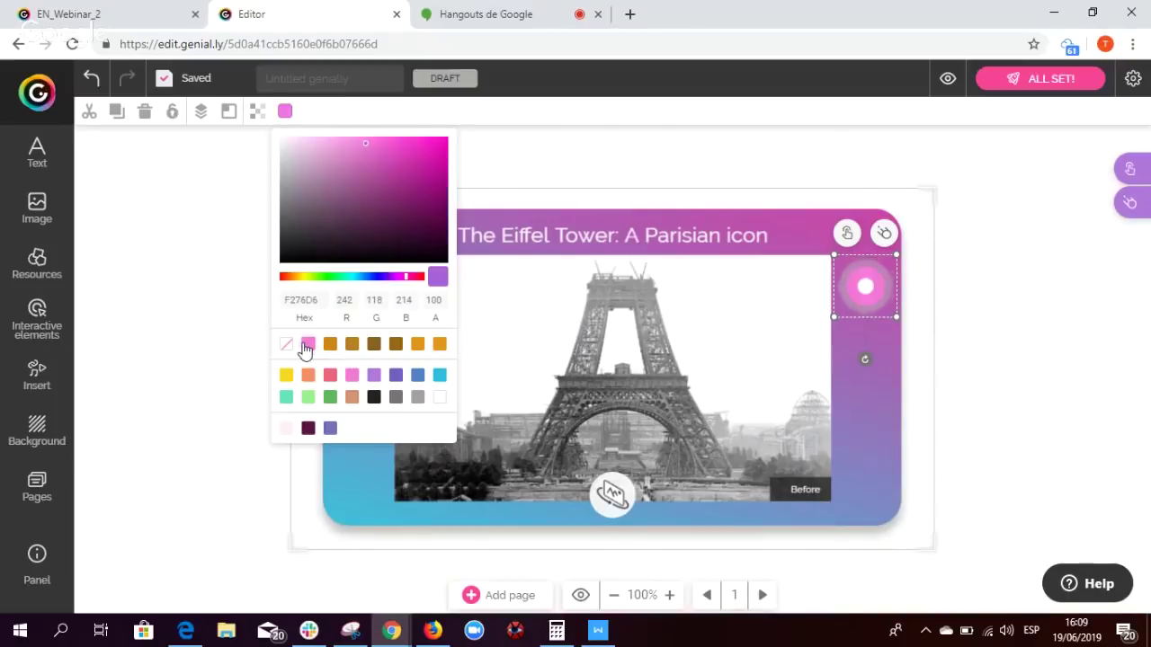
Duplicate the pink button twice and space the copies below it in a column beside the photo.
left_click(870, 288)
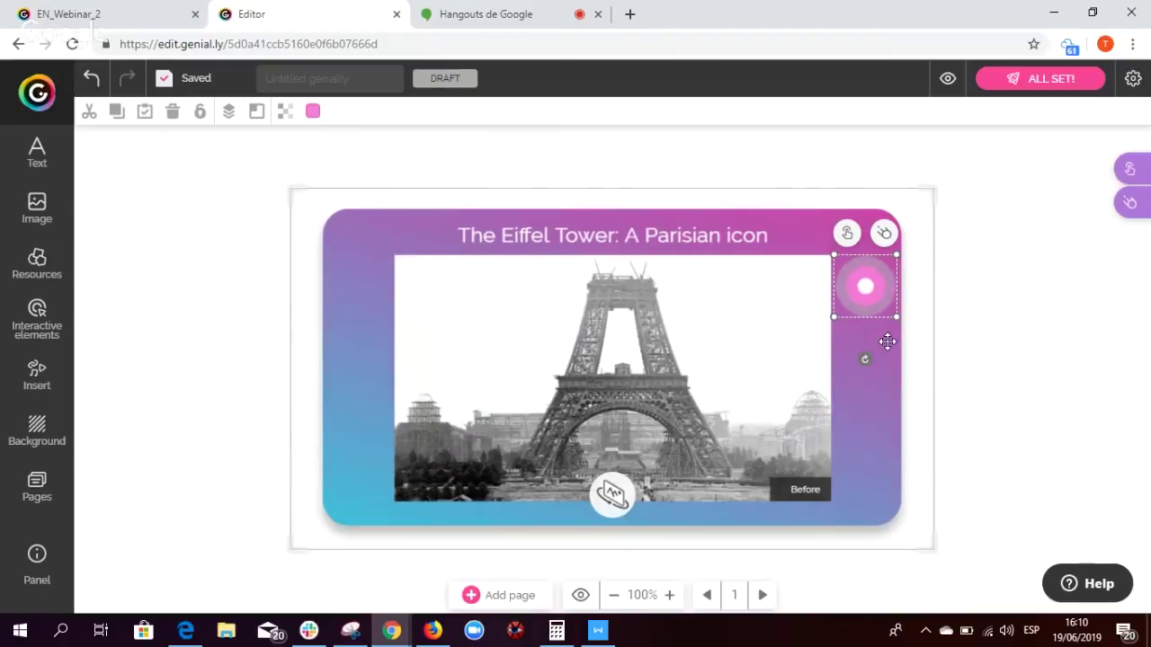
left_click_drag(869, 294, 874, 391)
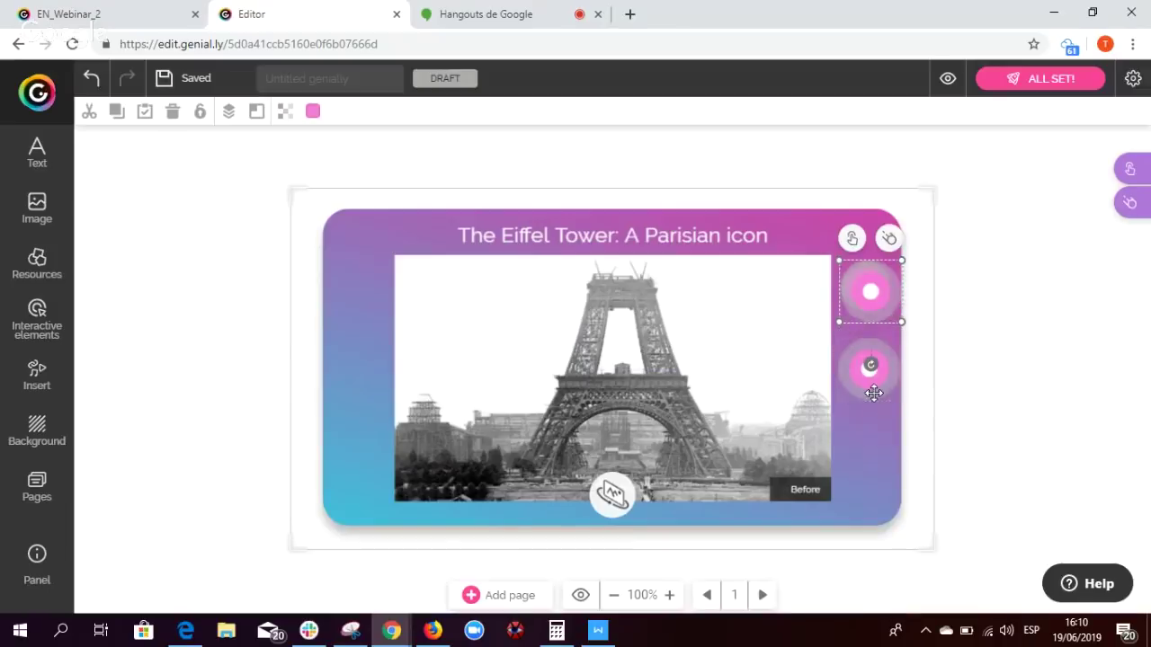
left_click_drag(870, 305, 866, 463)
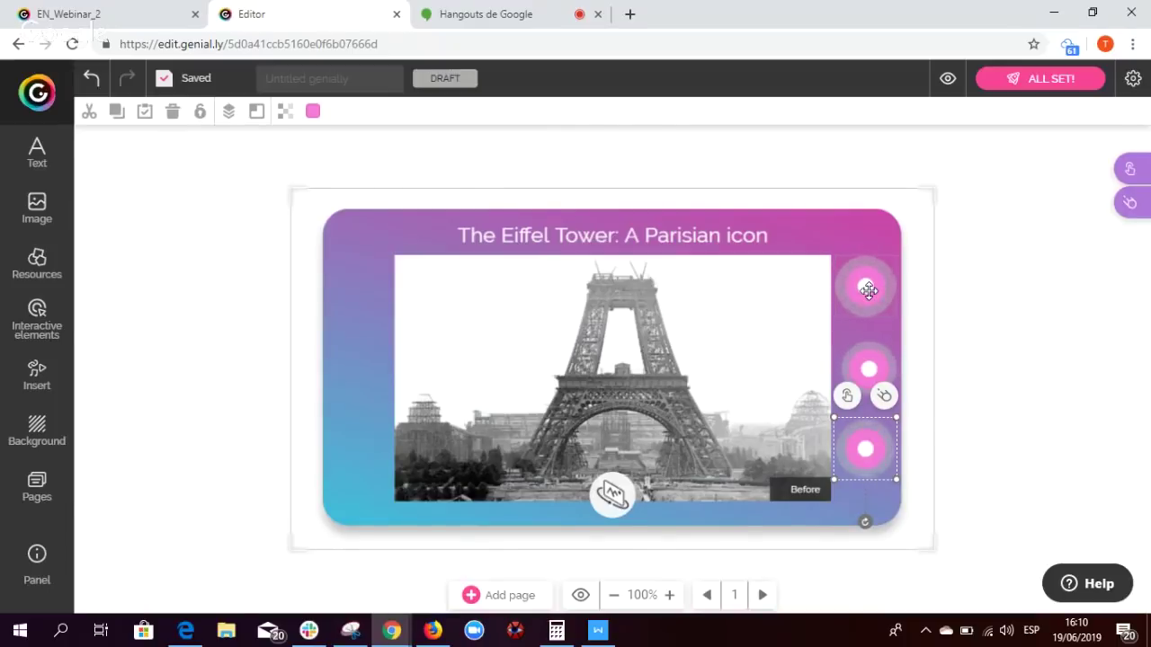
Add a tooltip to the upper pink button with the Button 1 text from Paris Genially Text.docx in Writer, cleaning the pasted formatting.
left_click(869, 291)
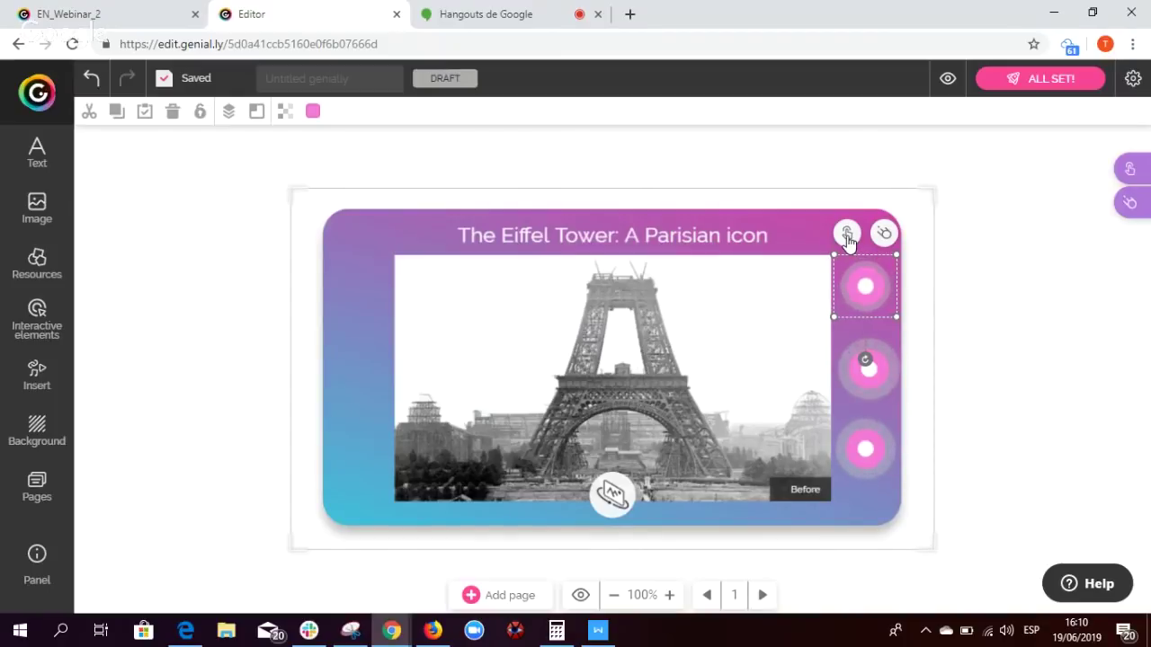
left_click(846, 235)
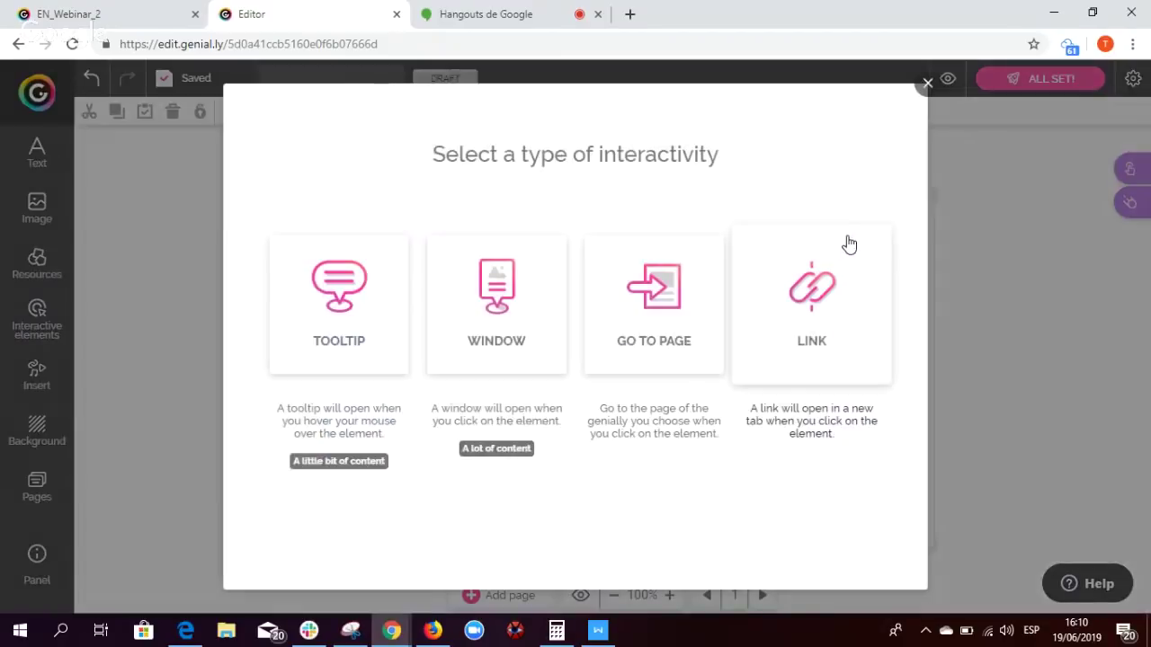
left_click(335, 287)
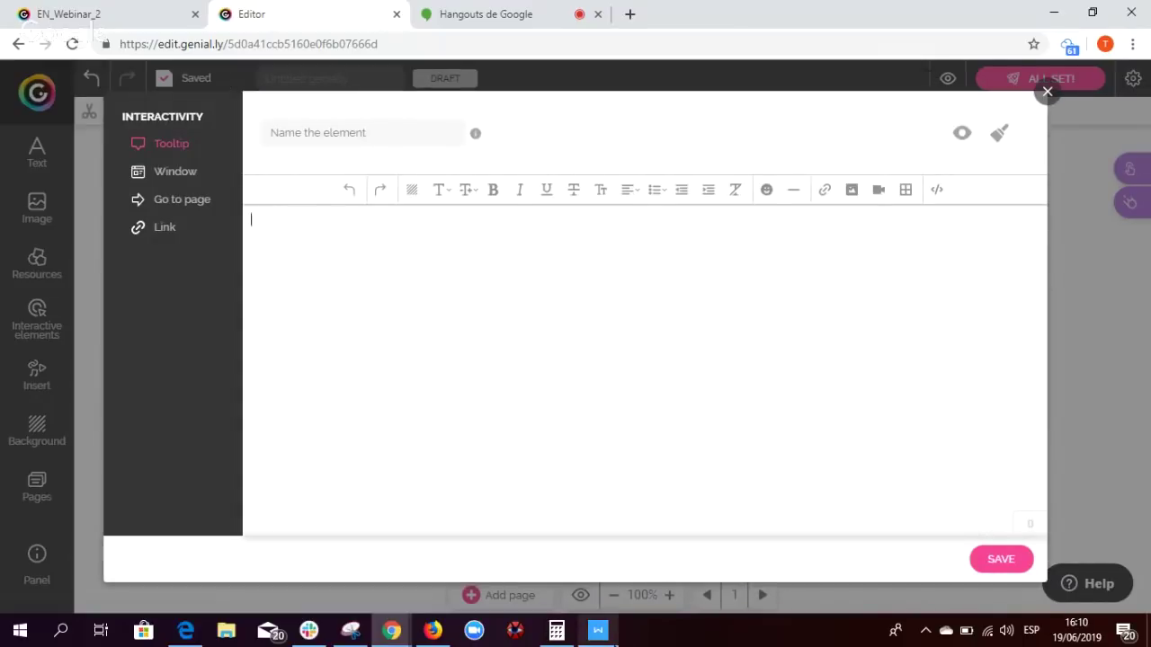
mouse_move(598, 632)
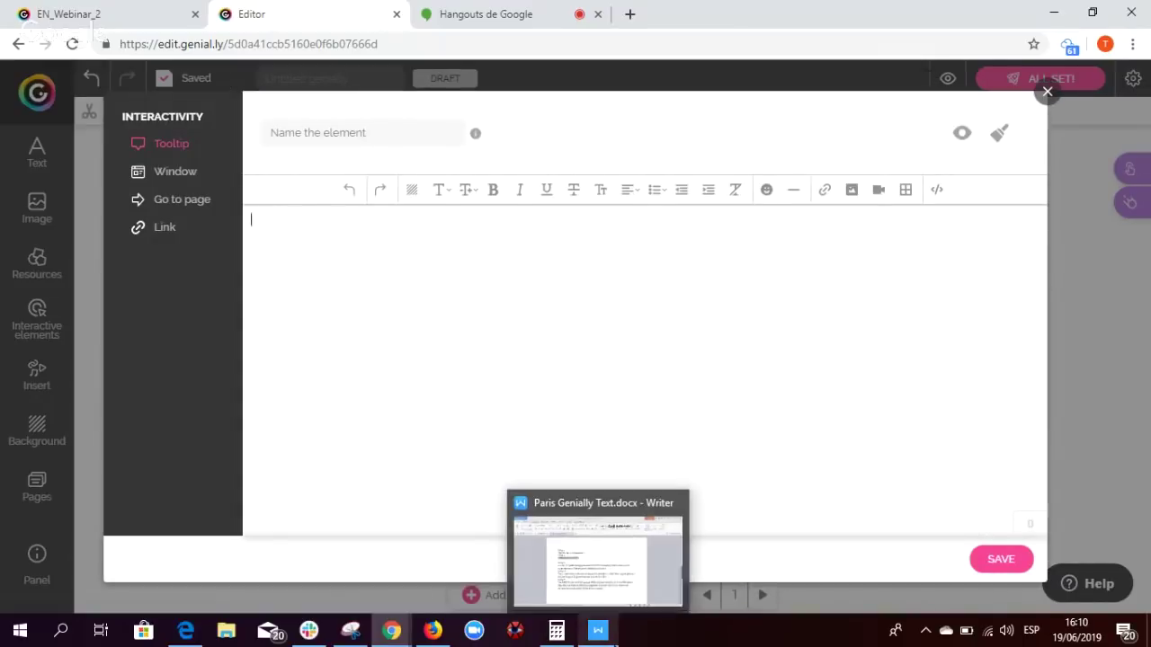
left_click(625, 588)
left_click(465, 353)
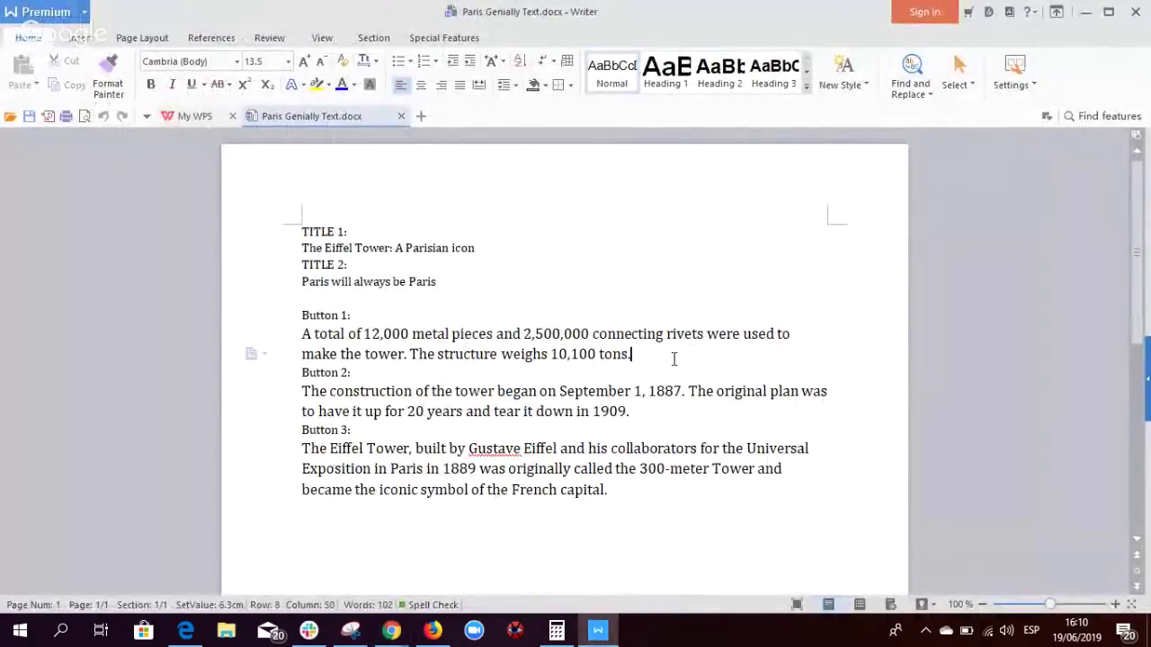
left_click_drag(673, 359, 305, 339)
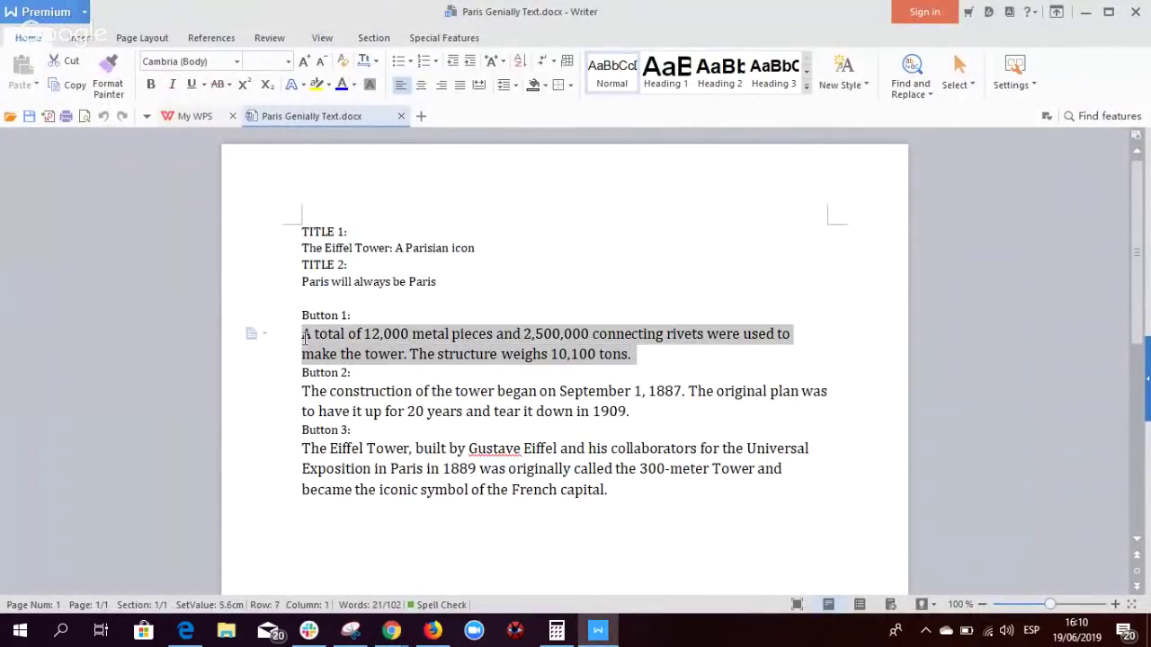
key("ctrl+c")
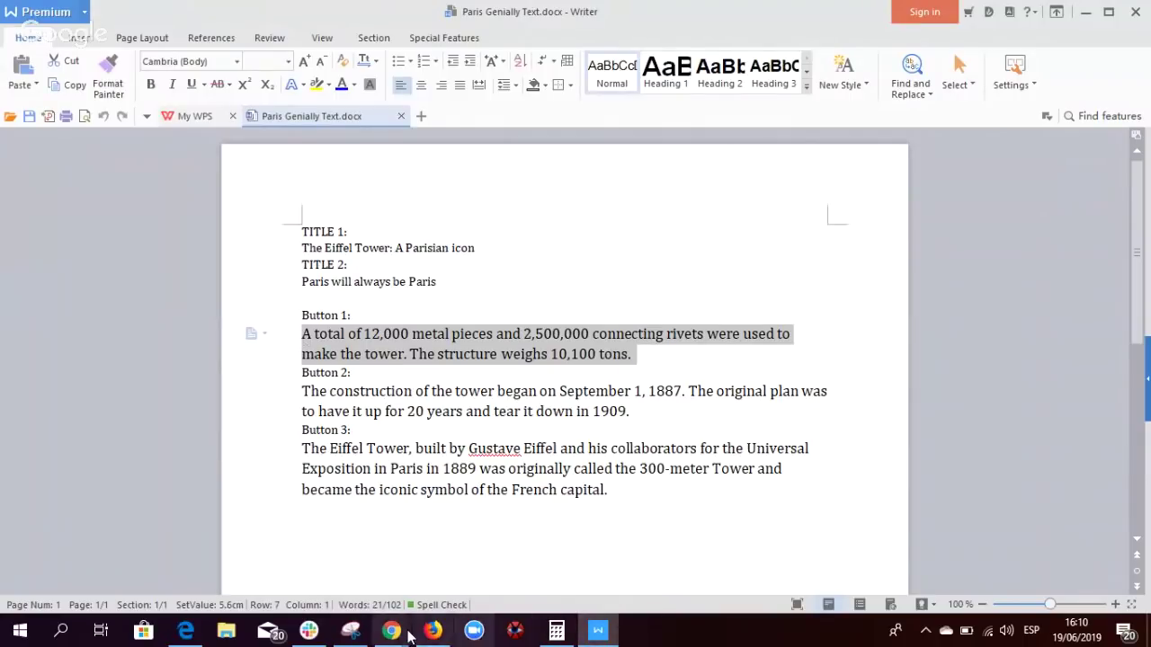
mouse_move(405, 637)
left_click(380, 583)
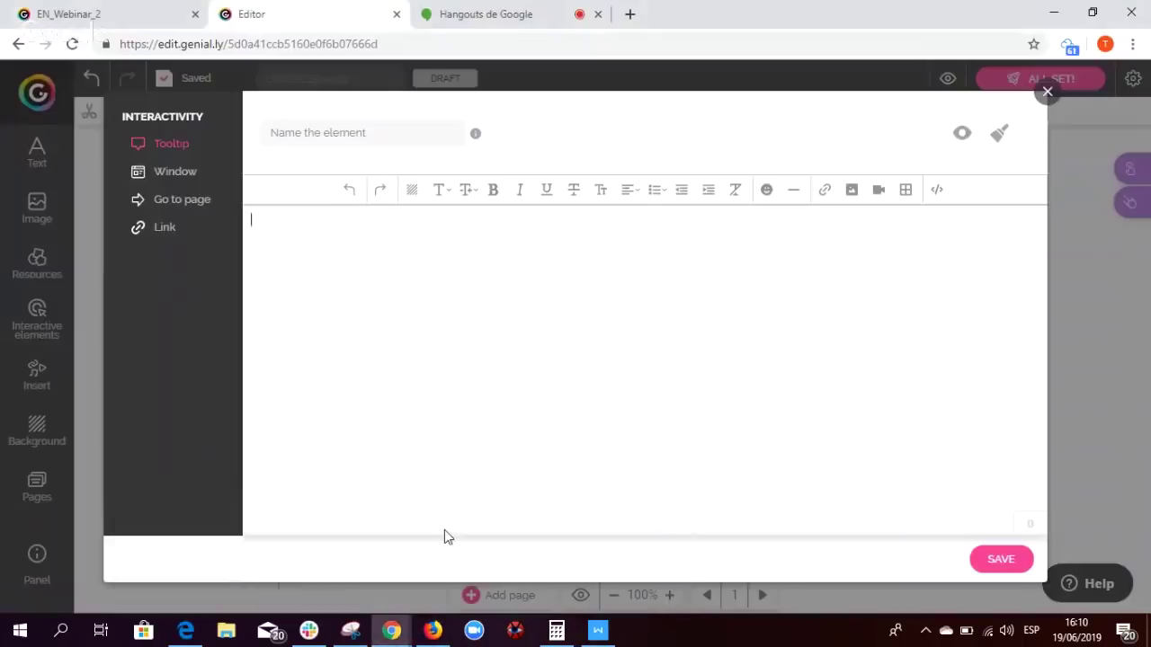
key("ctrl+v")
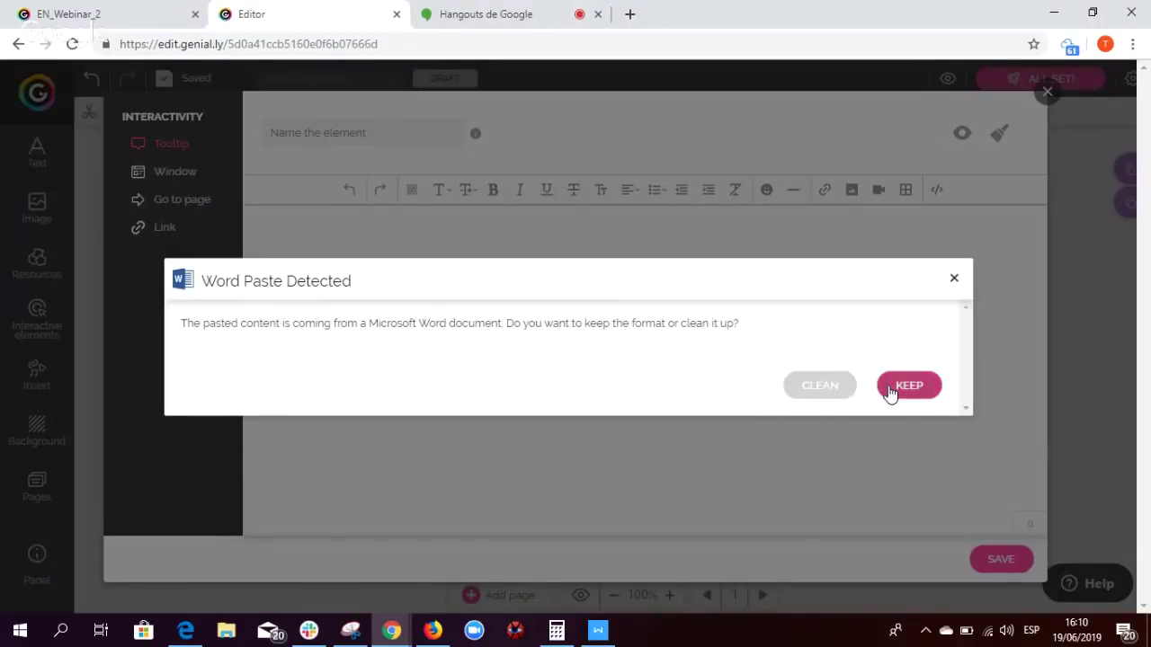
left_click(838, 389)
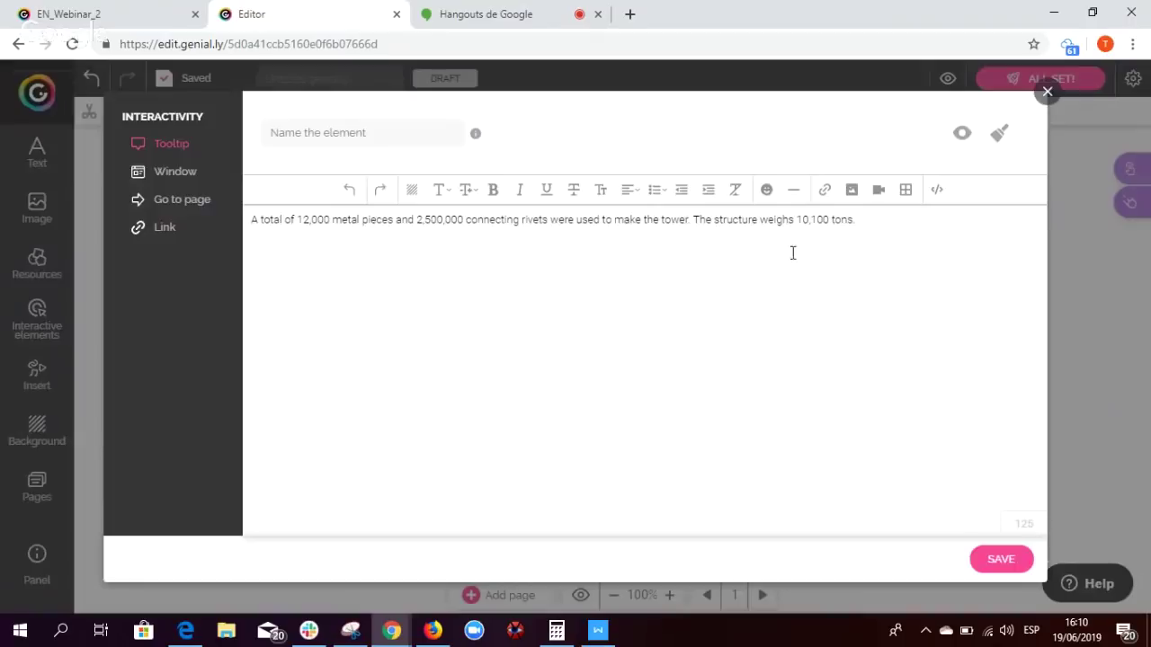
Set the tooltip text about the metal pieces and rivets to size 18 and save the tooltip.
left_click_drag(860, 219, 244, 227)
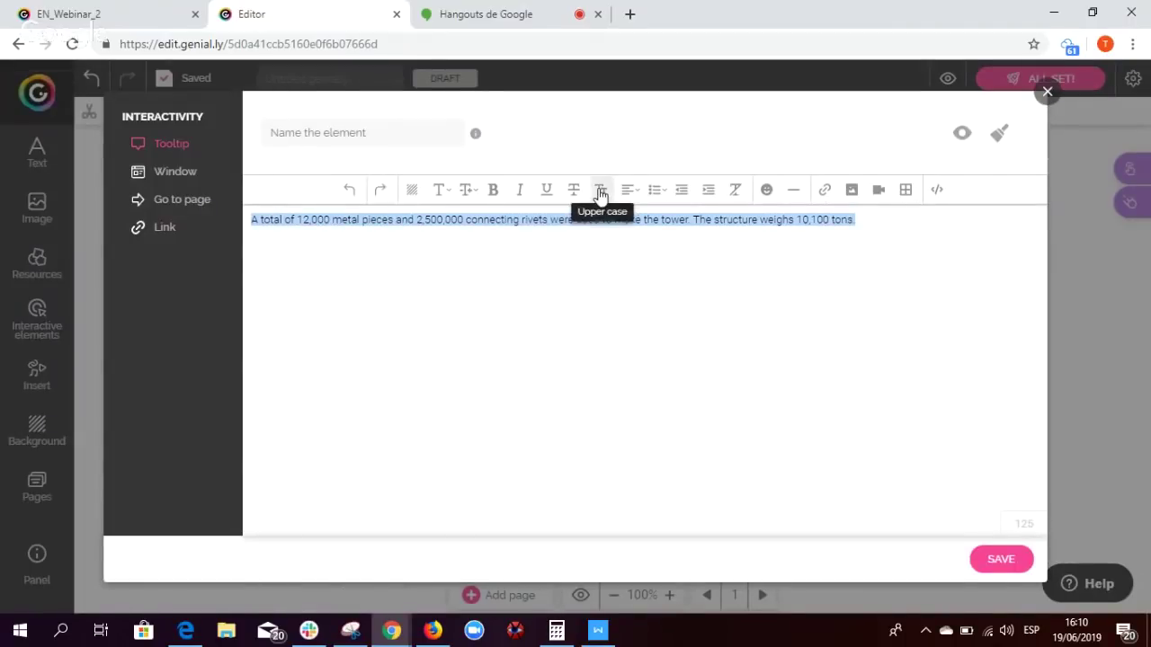
left_click(471, 192)
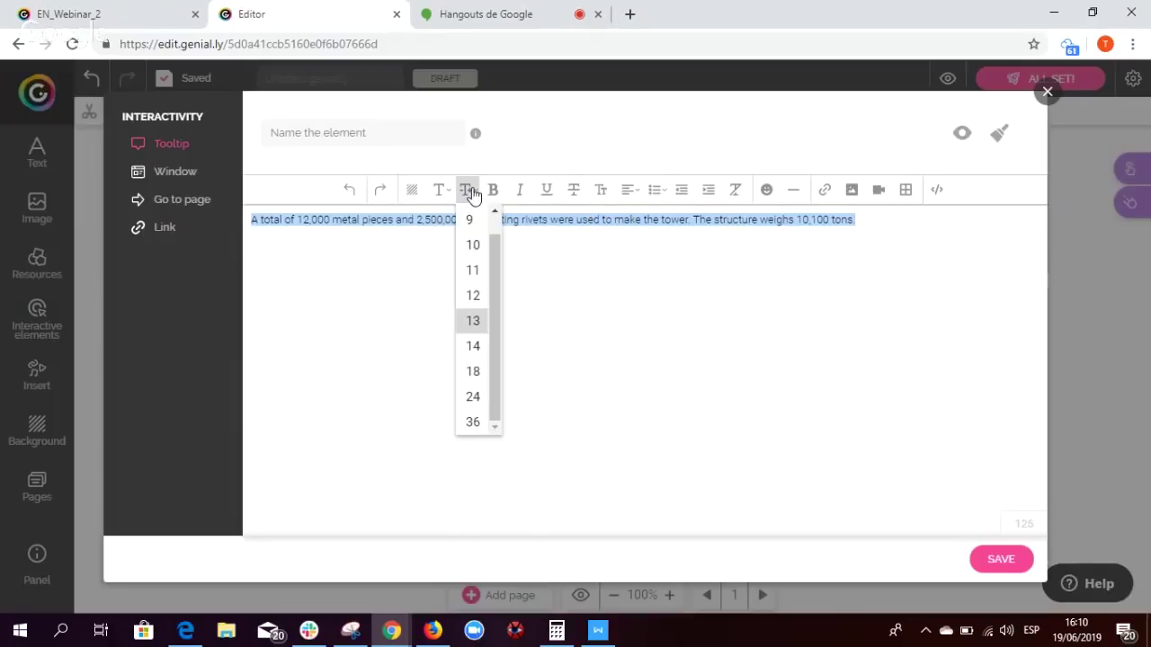
left_click(470, 372)
left_click(798, 397)
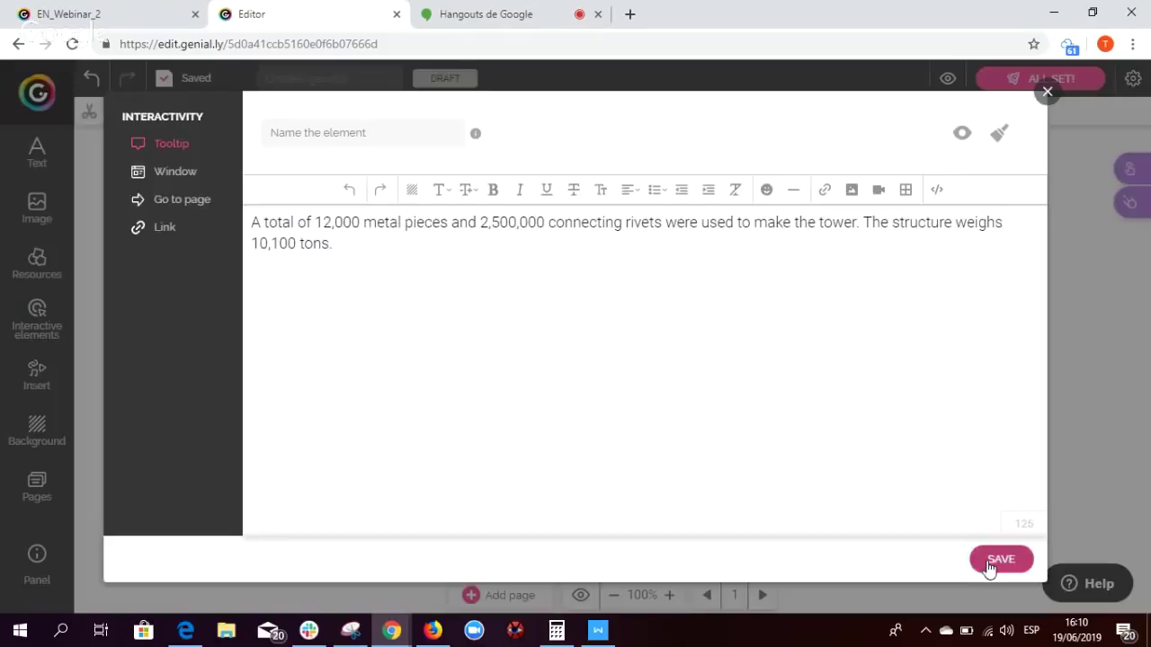
left_click(989, 563)
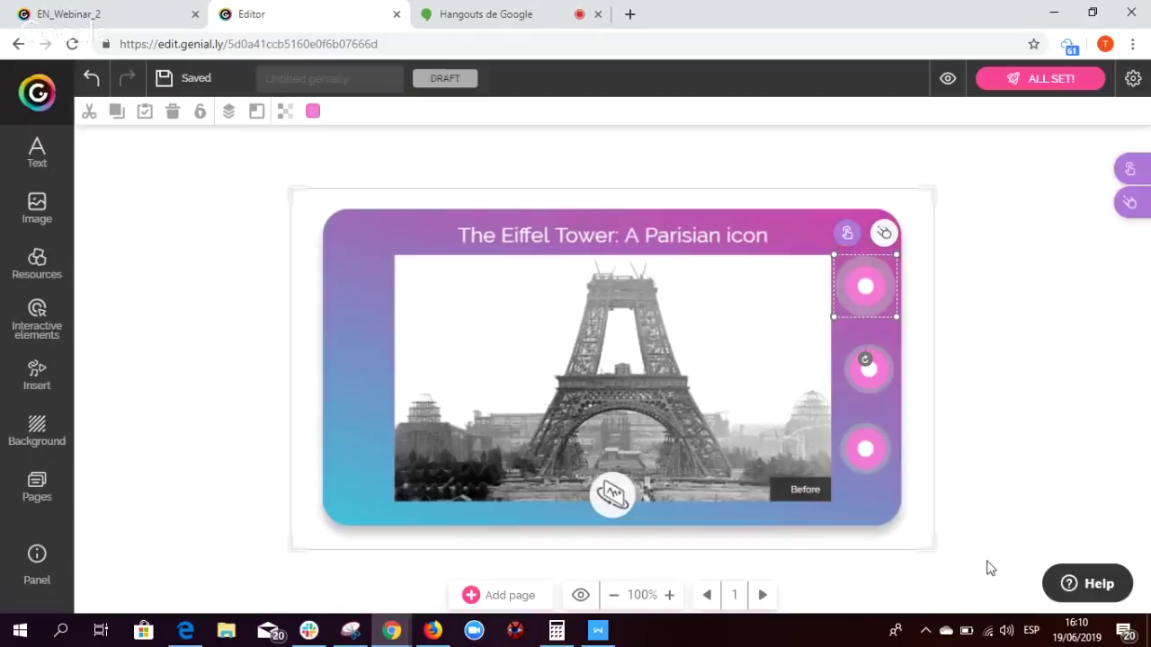
Name the genially "Paris" and preview the upper button's tooltip before returning to editing.
left_click(948, 81)
left_click(570, 331)
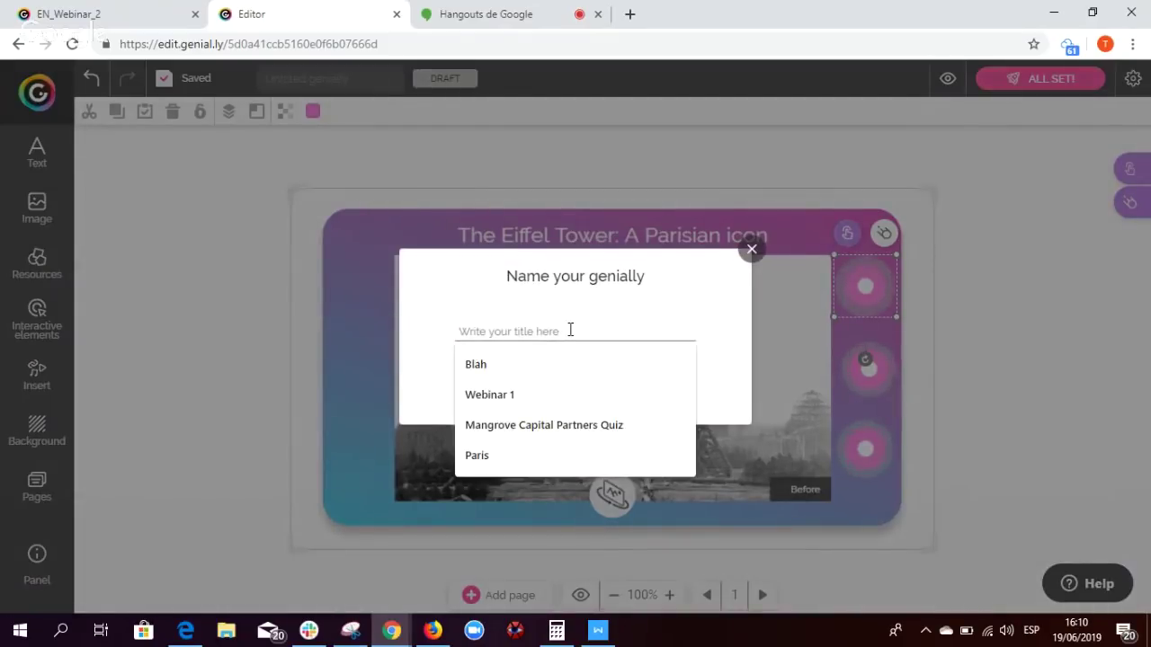
type("Pari")
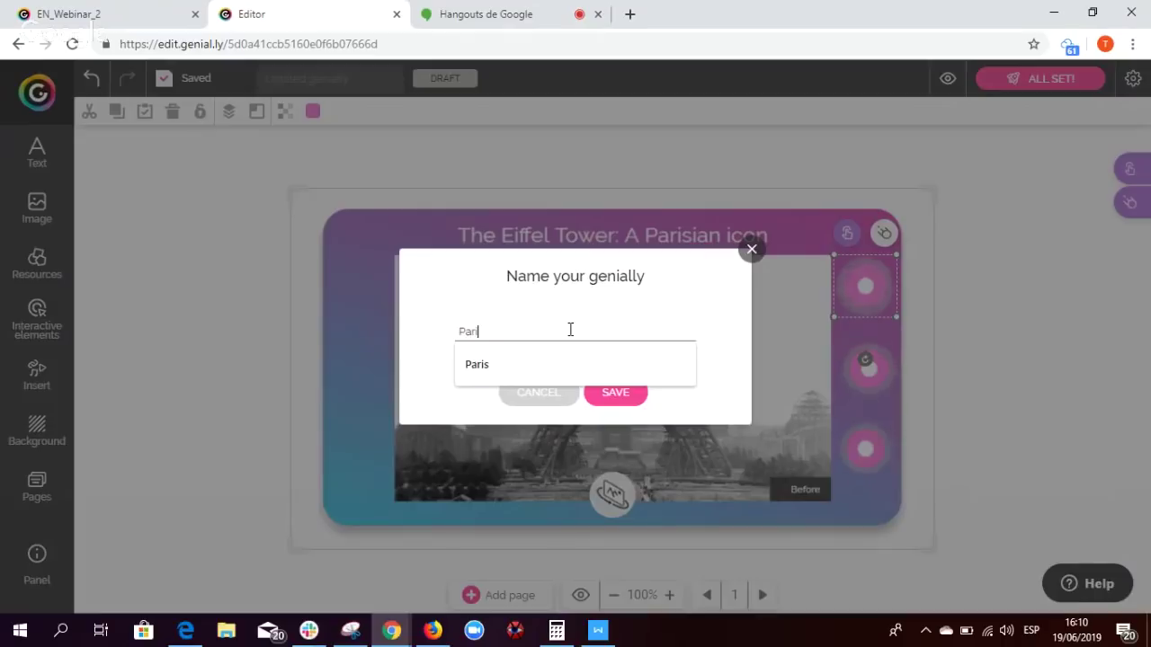
type("s")
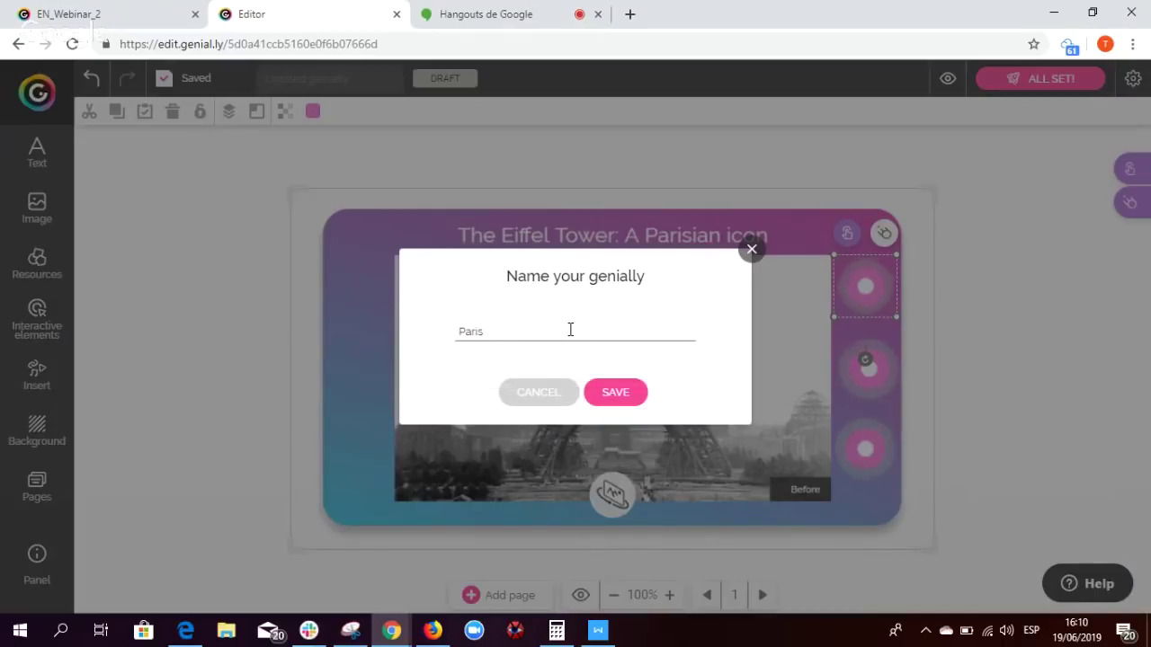
left_click(616, 393)
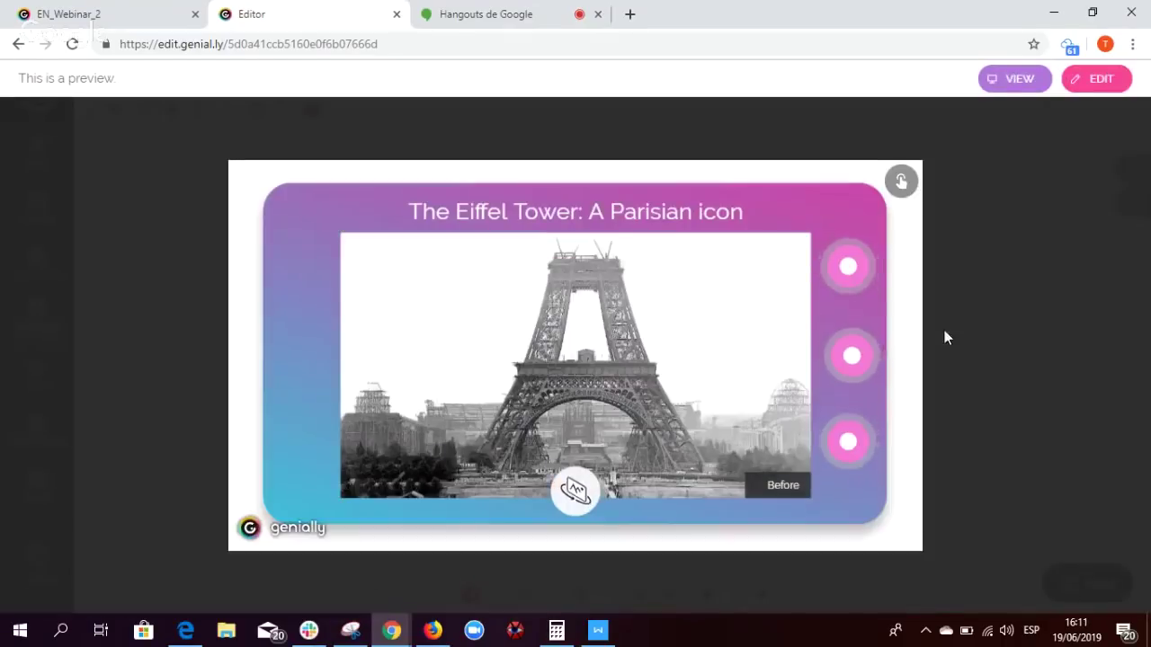
mouse_move(852, 265)
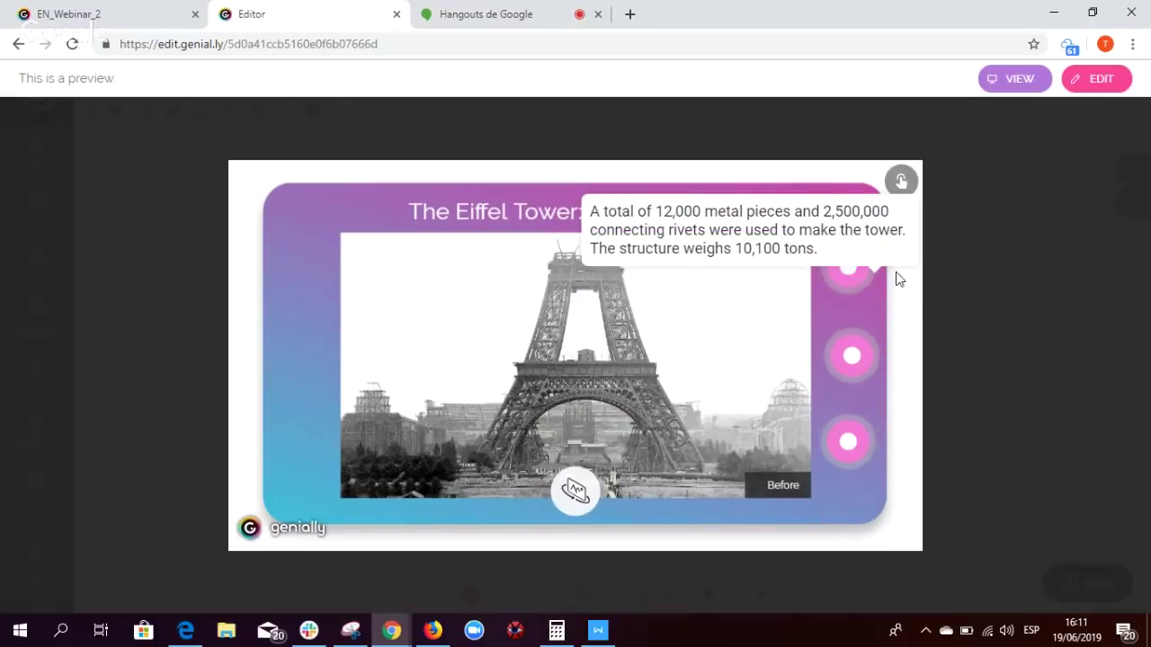
left_click(945, 300)
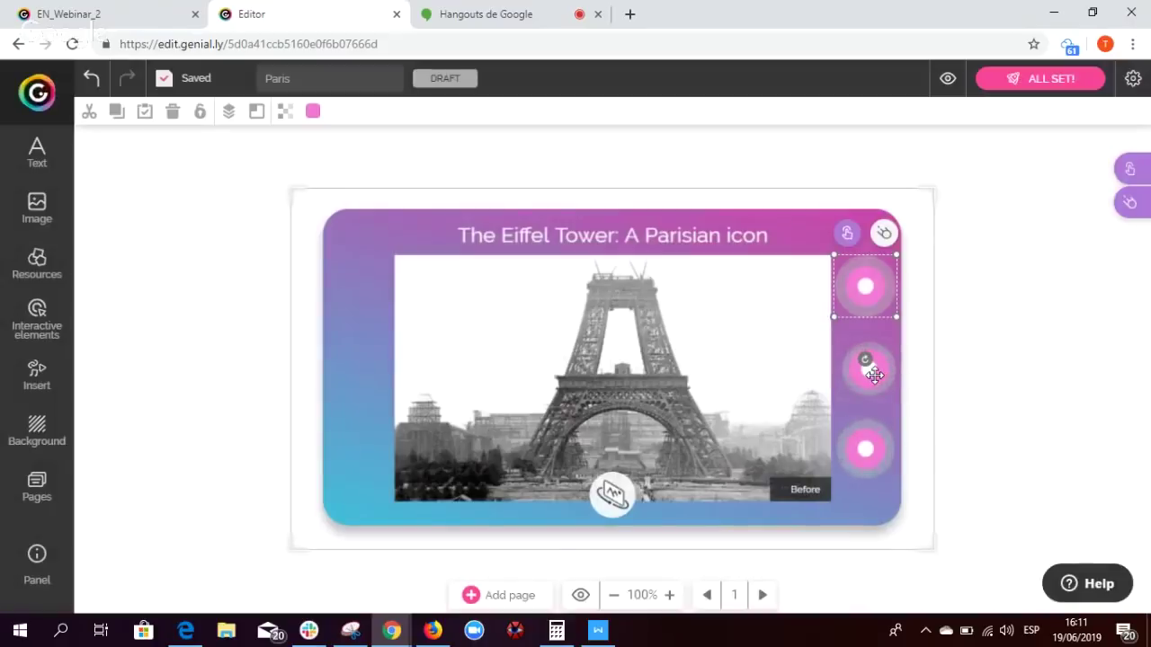
Add a tooltip to the middle pink button with the Button 2 text from Paris Genially Text.docx in Writer, cleaning the pasted formatting.
left_click(598, 631)
left_click(642, 423)
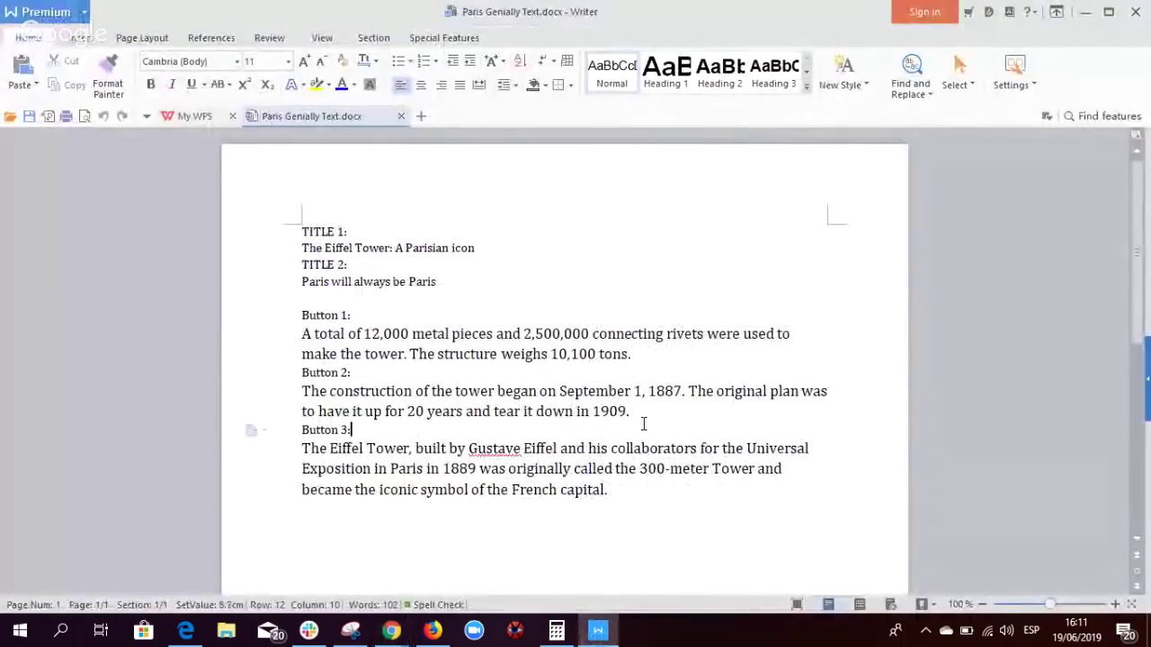
left_click(443, 411)
left_click_drag(634, 412, 289, 400)
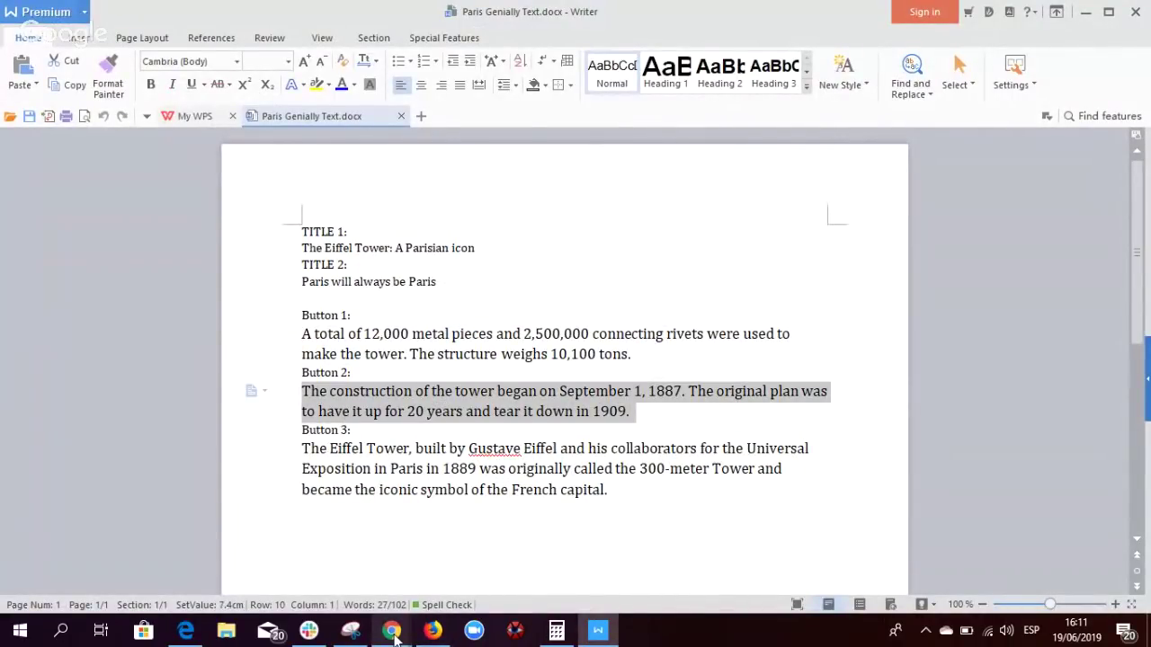
mouse_move(392, 630)
left_click(412, 569)
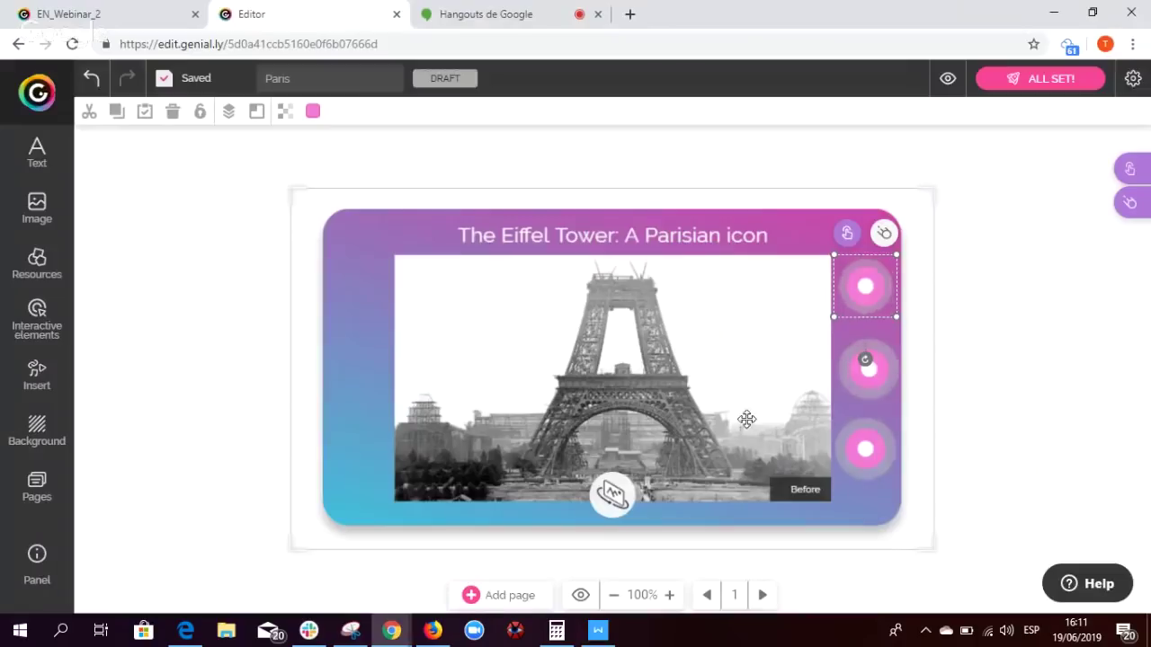
left_click(868, 371)
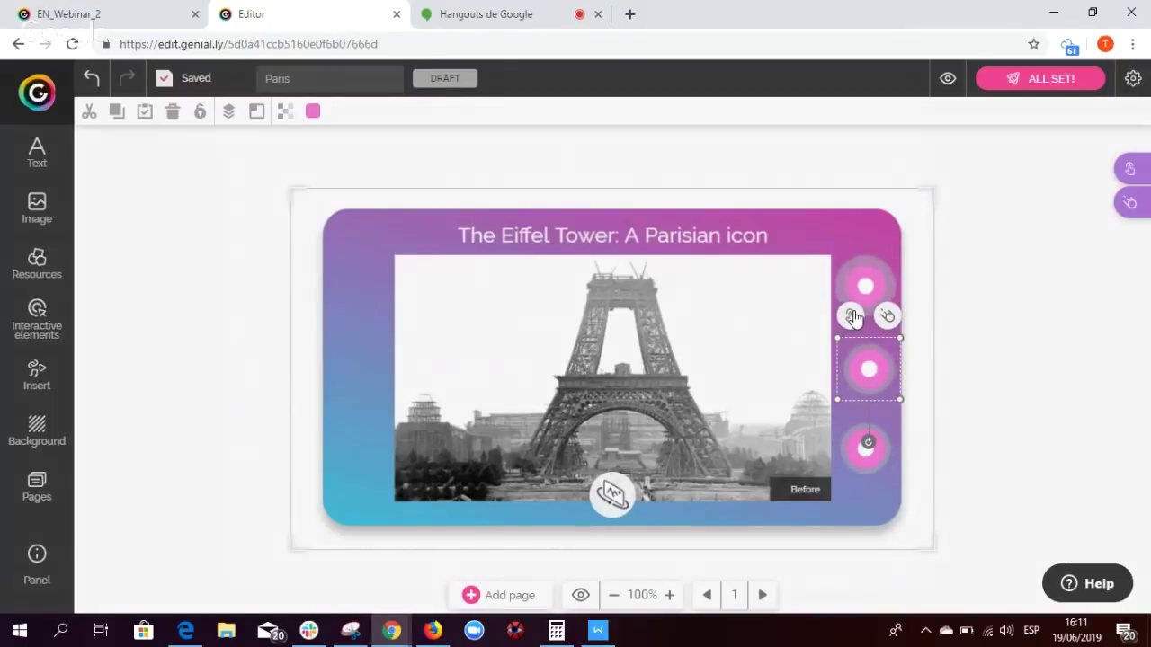
left_click(852, 316)
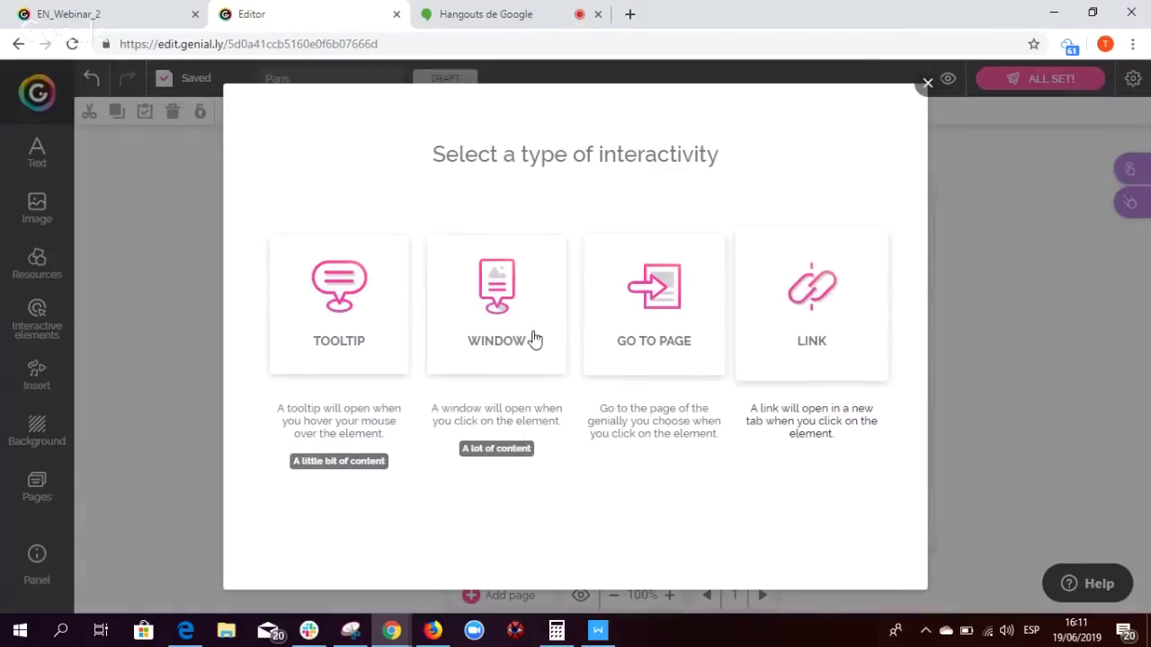
left_click(362, 311)
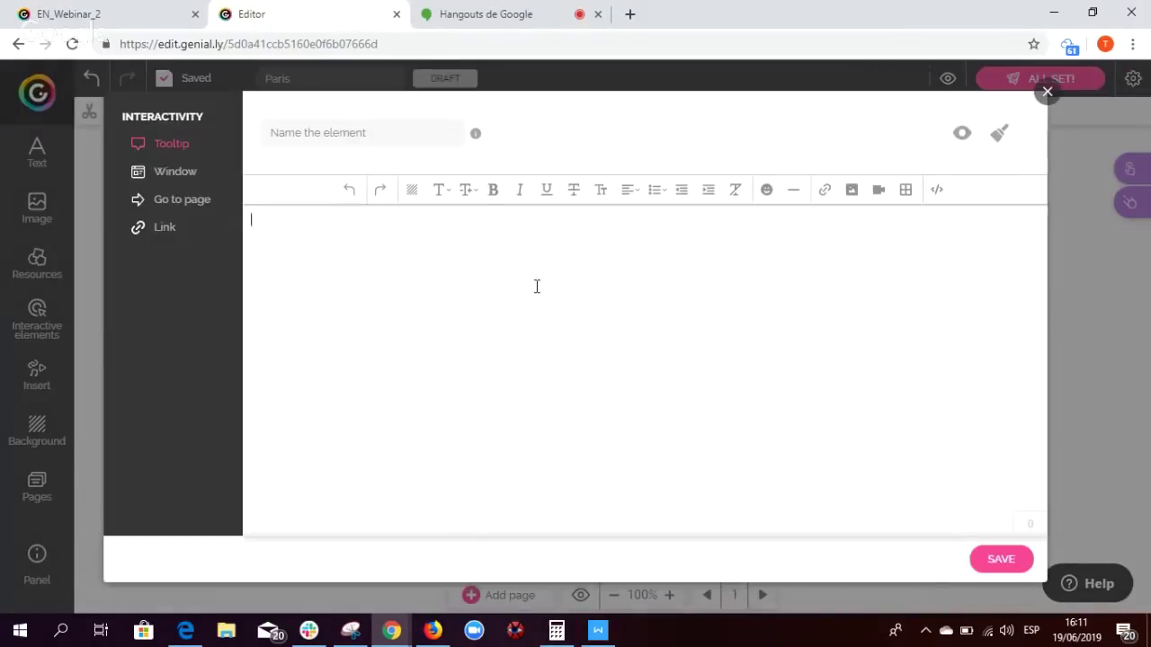
key("ctrl+v")
left_click(820, 388)
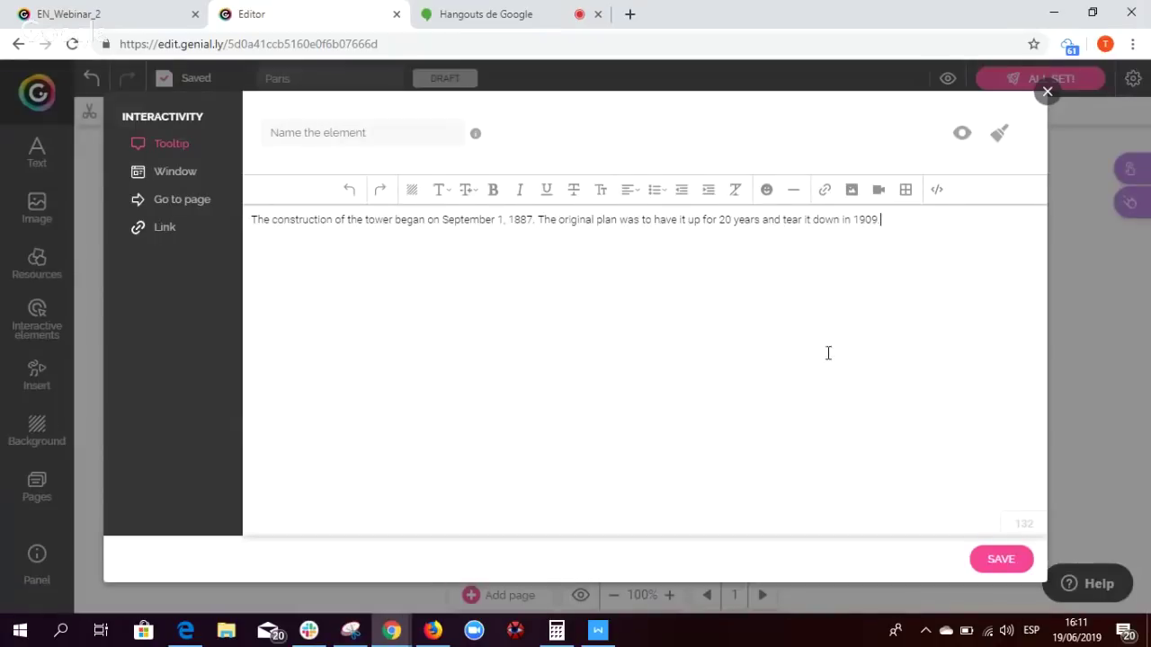
Set all the tooltip text about the tower's construction date to size 18.
key("ctrl+a")
left_click(466, 189)
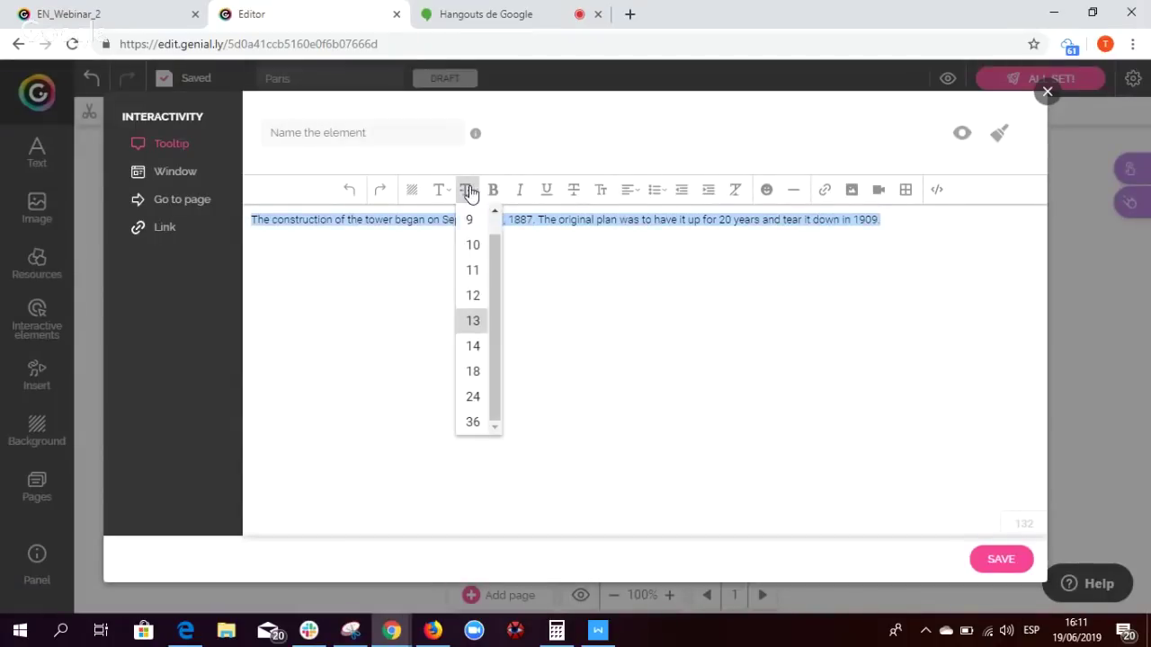
left_click(474, 372)
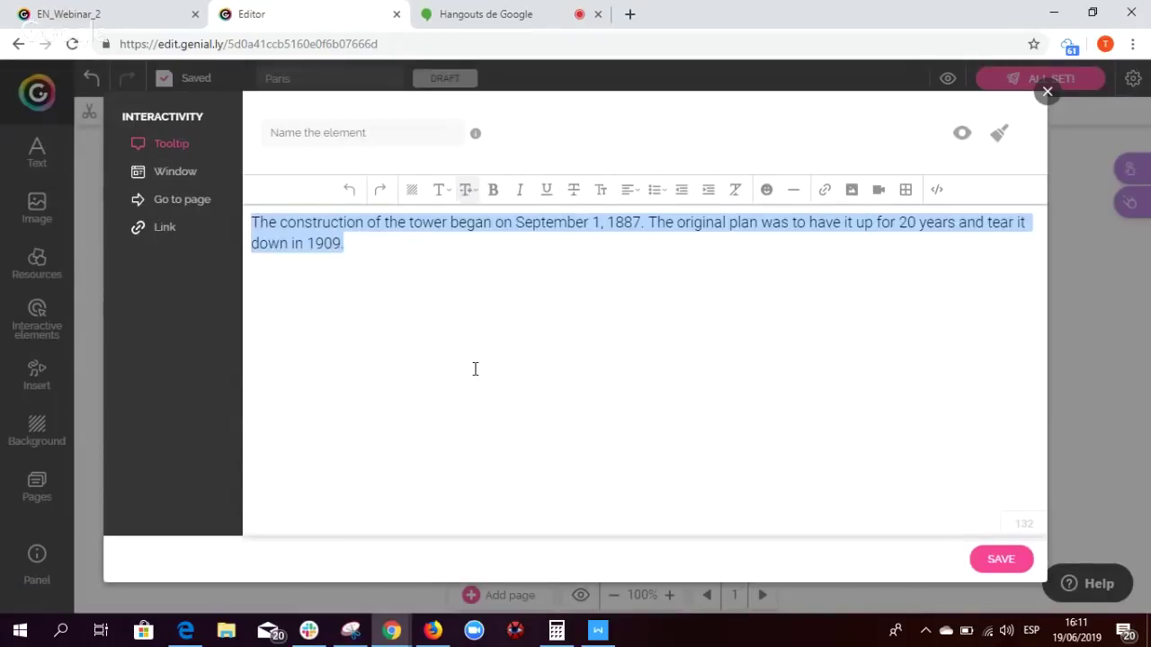
Save the construction-date tooltip on the middle pink button and deselect the button.
left_click(1016, 559)
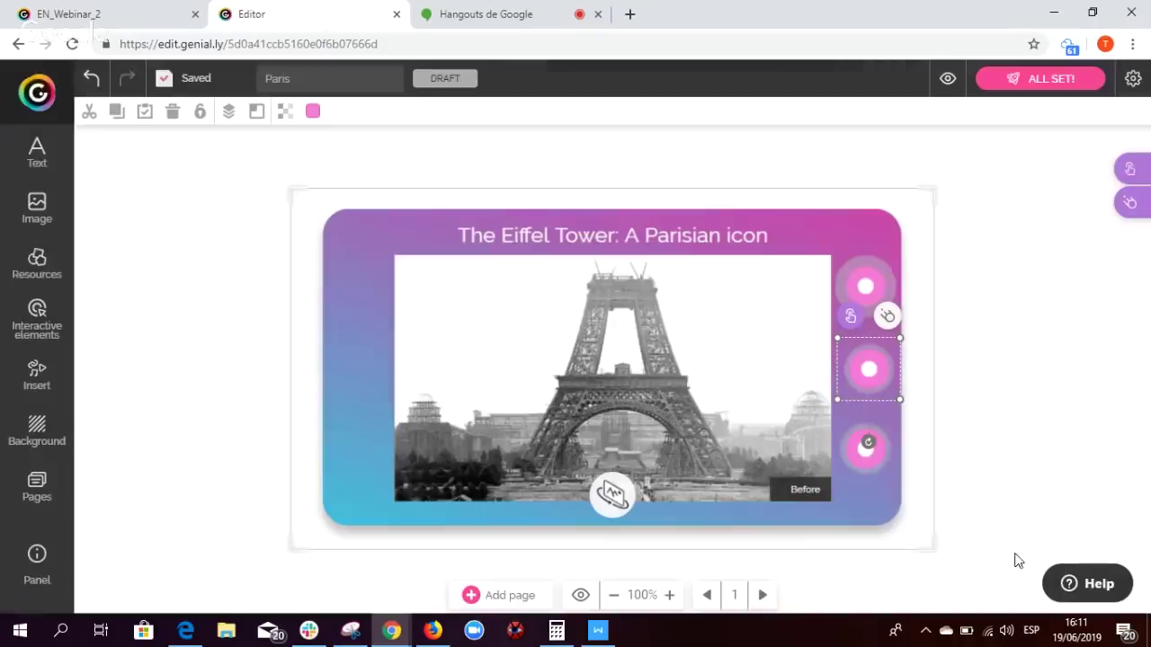
left_click(969, 471)
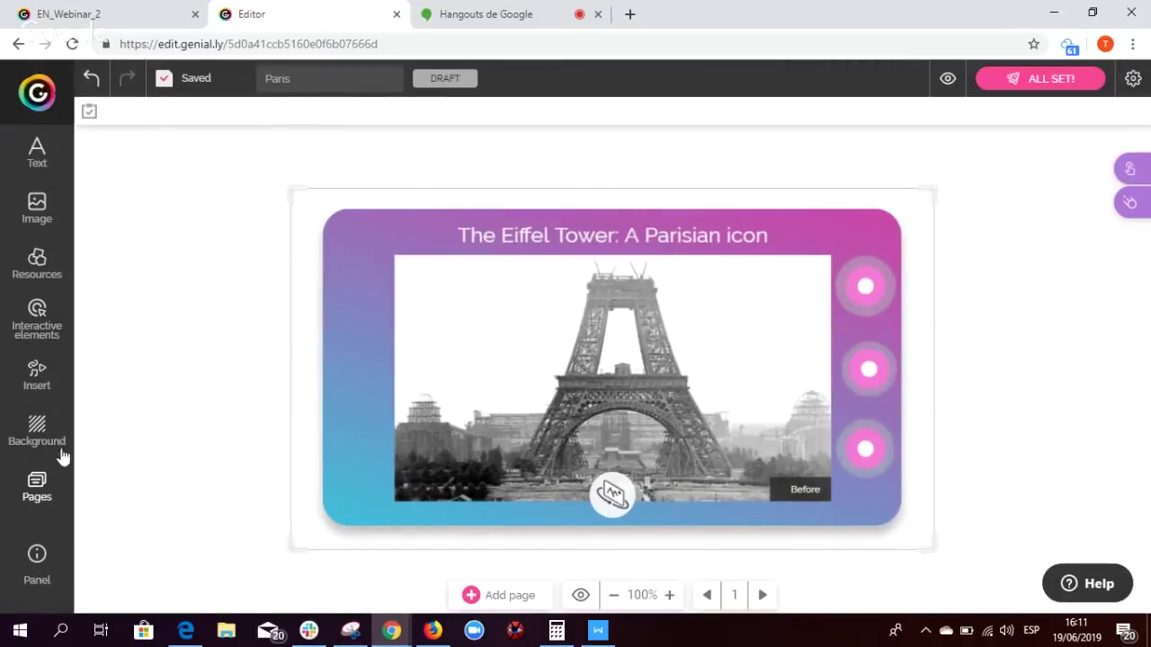
Upload the black-and-white portrait photo from the computer and place it on the card.
left_click(24, 207)
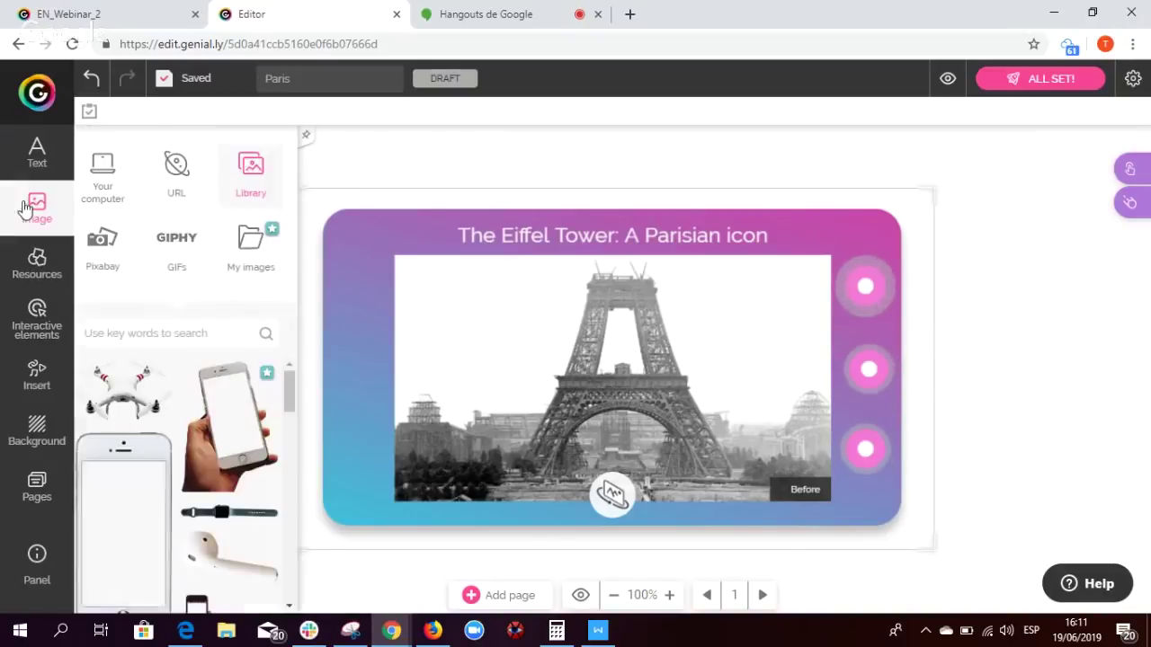
left_click(126, 178)
left_click(206, 347)
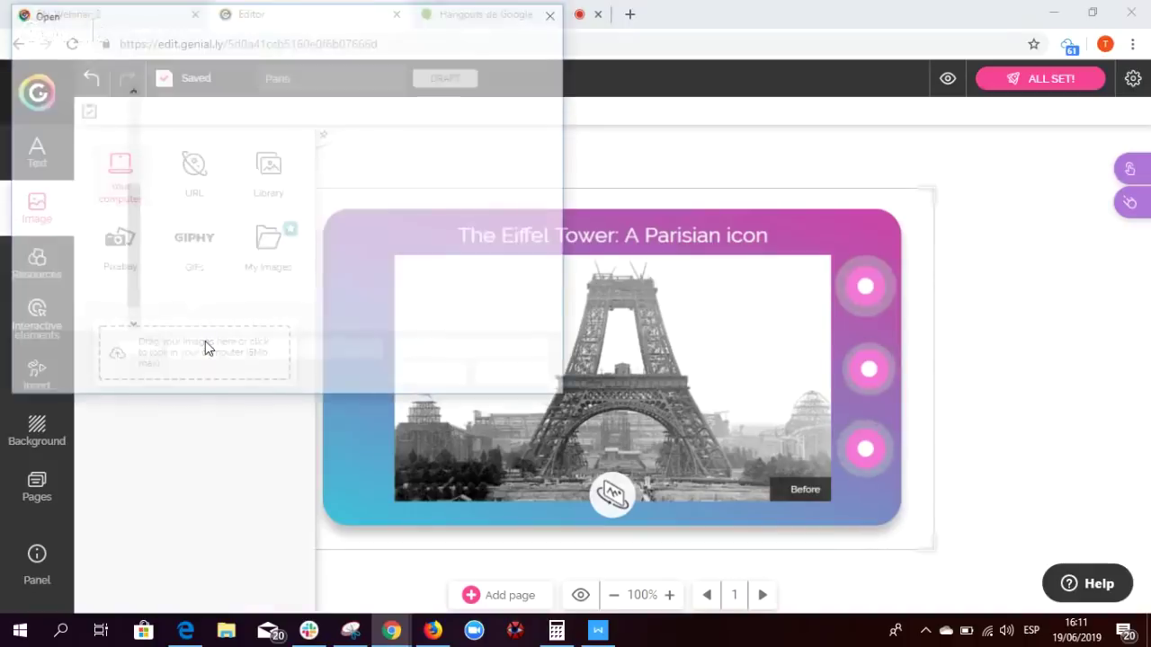
double_click(202, 145)
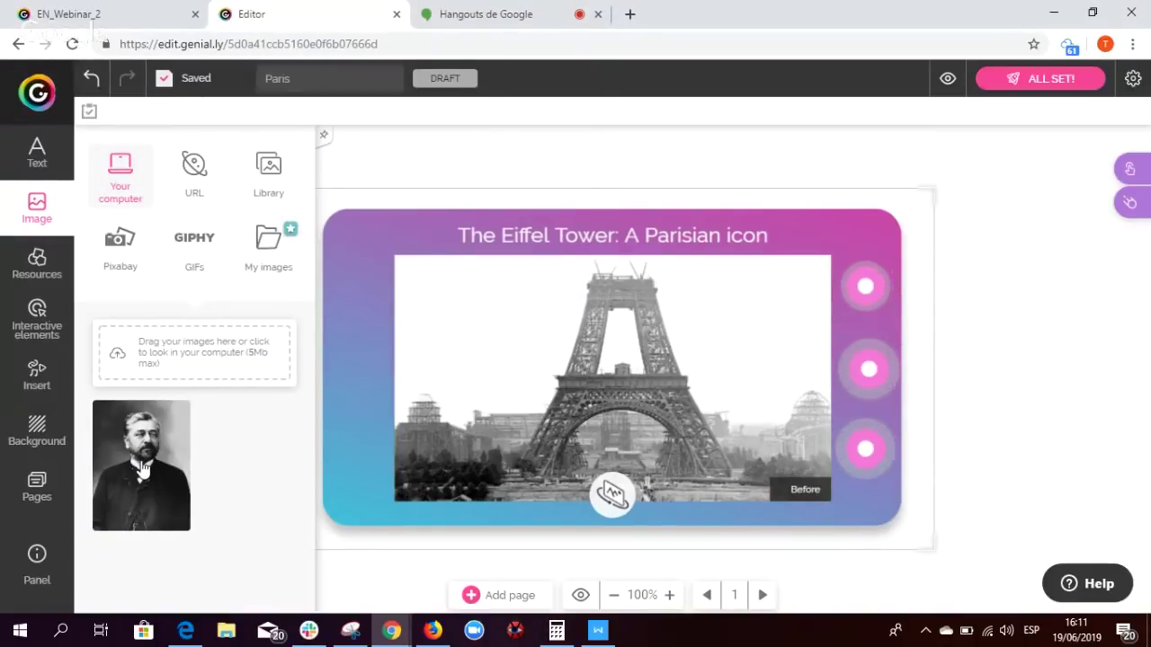
left_click_drag(148, 466, 638, 354)
left_click(36, 207)
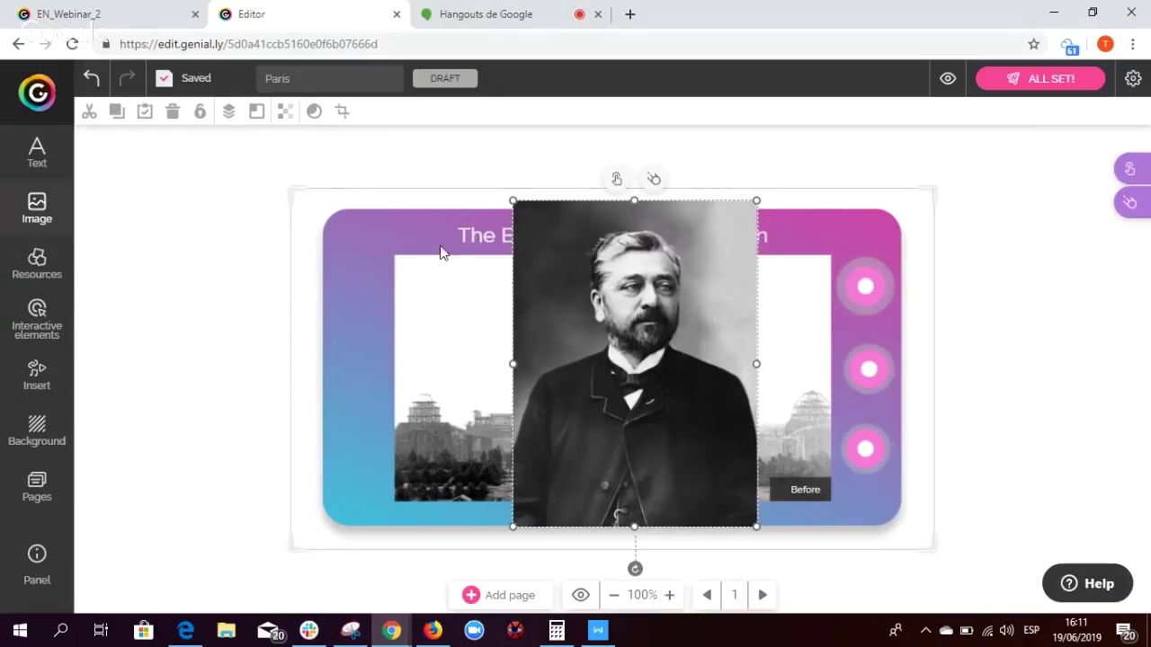
Apply the plain round mask, without shadow or border, to the portrait.
left_click(314, 115)
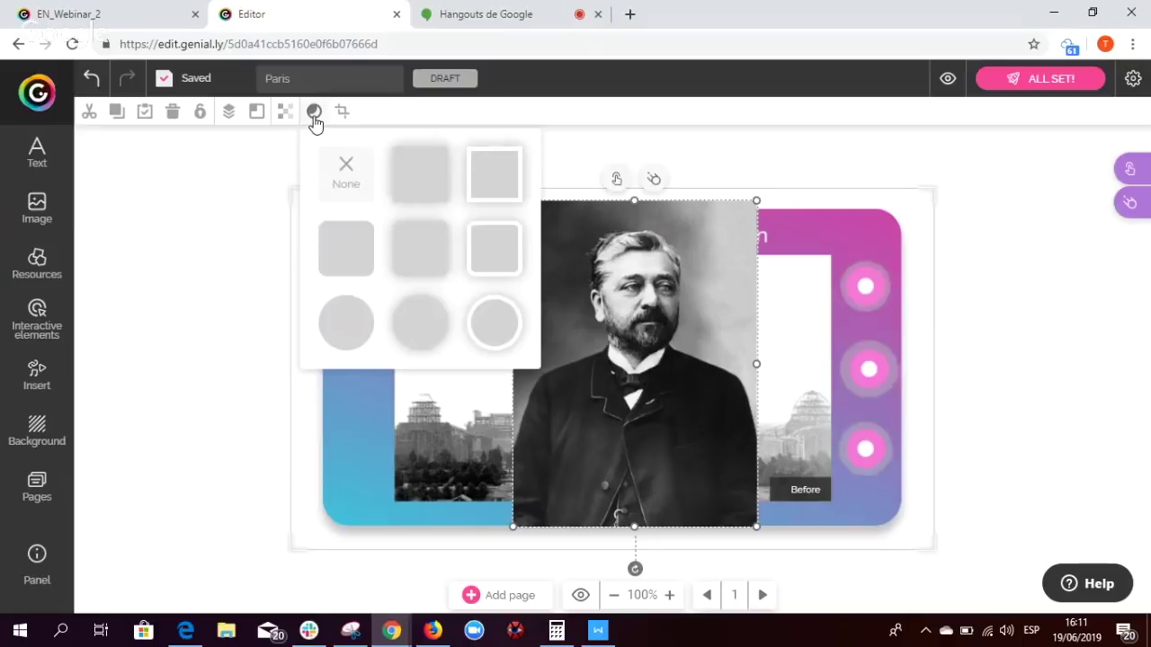
left_click(355, 333)
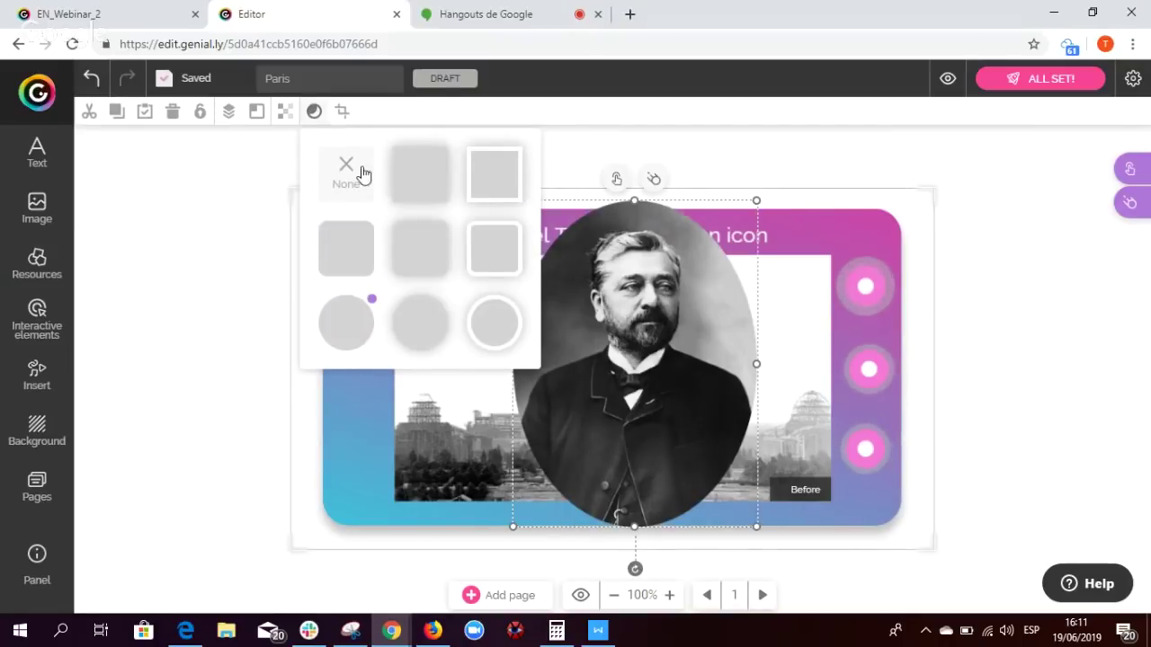
left_click(255, 197)
left_click(602, 263)
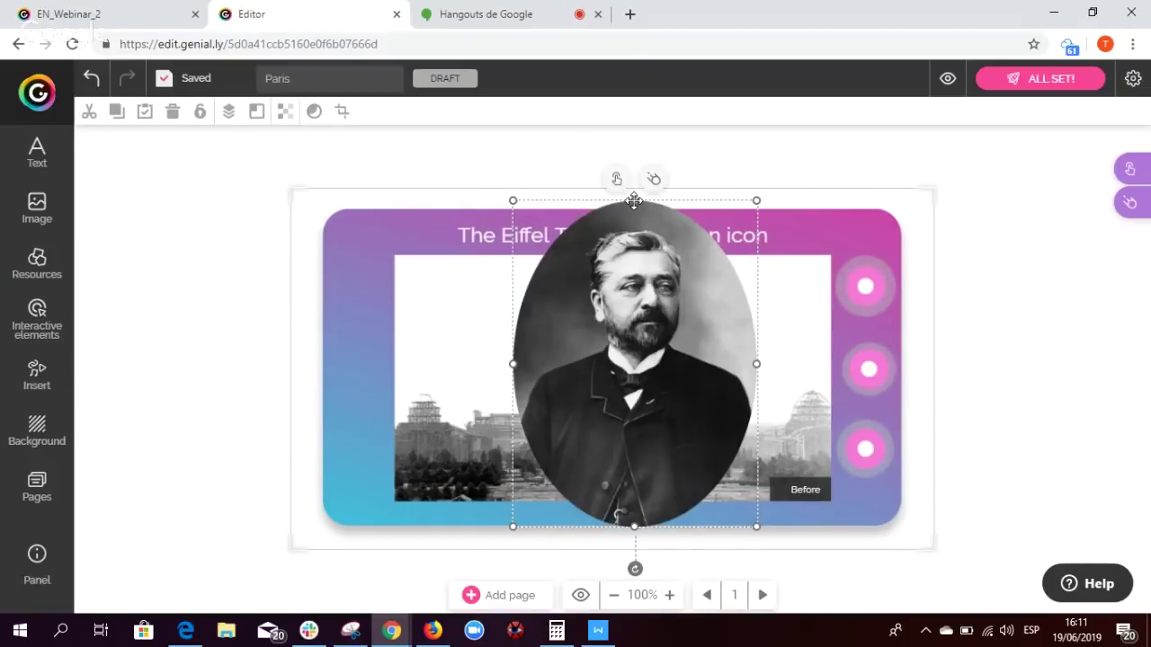
Crop the portrait to a roughly square area around the head and collar so the mask forms a circle.
left_click(342, 112)
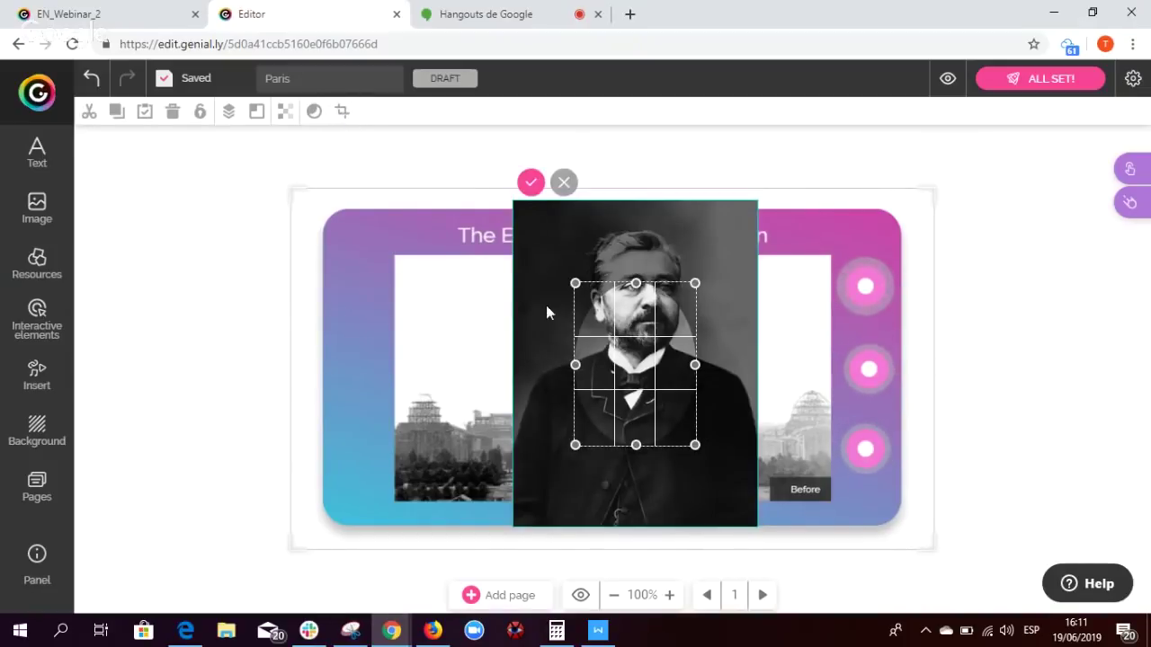
left_click_drag(621, 353, 609, 288)
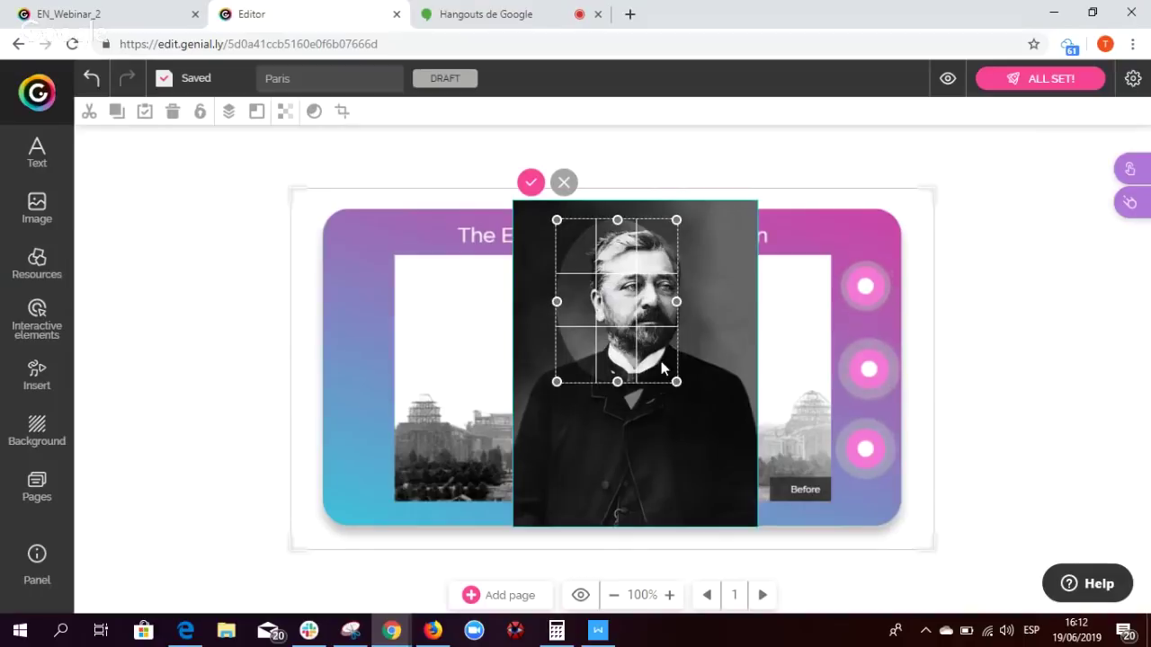
left_click_drag(676, 382, 727, 310)
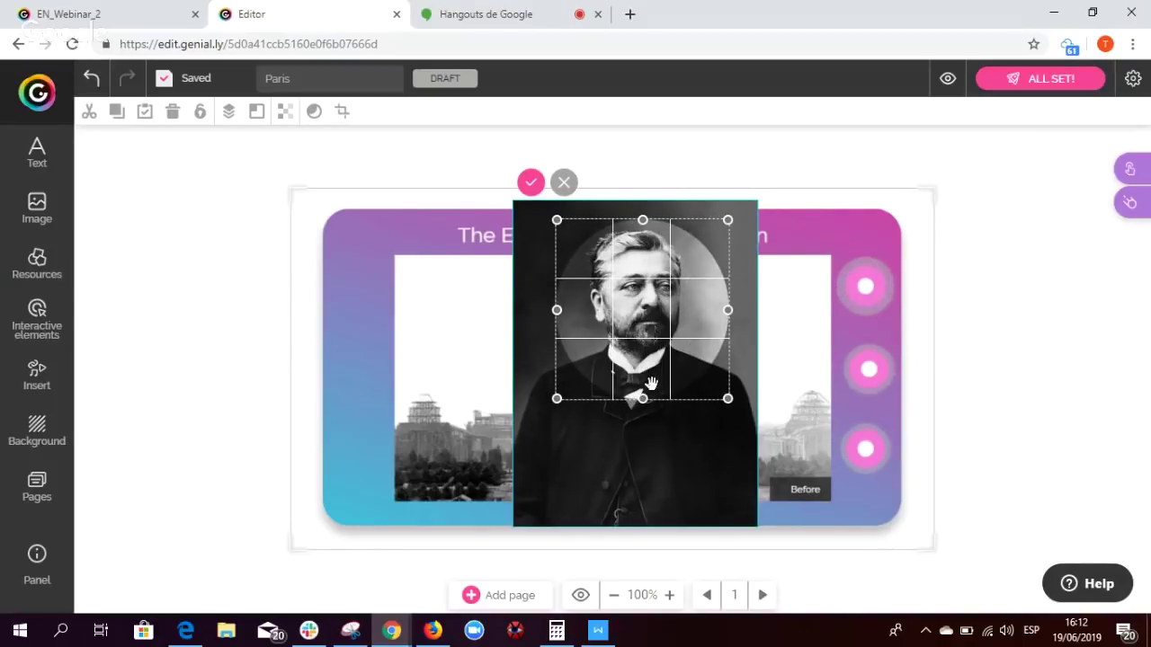
left_click_drag(649, 323, 654, 315)
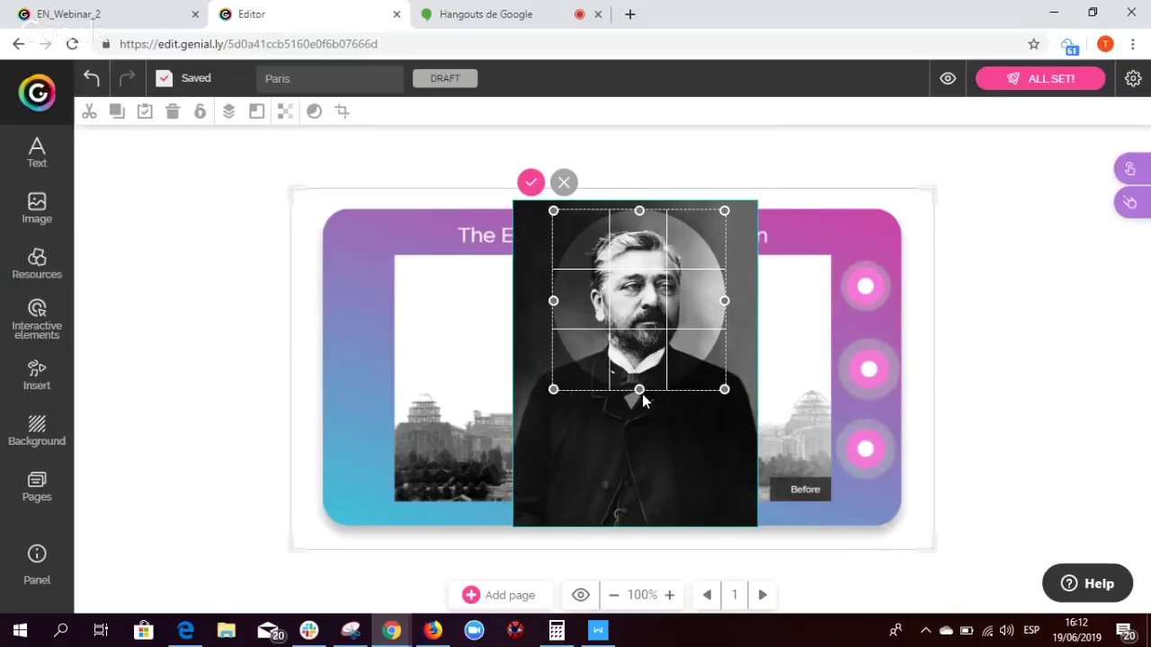
left_click_drag(637, 392, 636, 381)
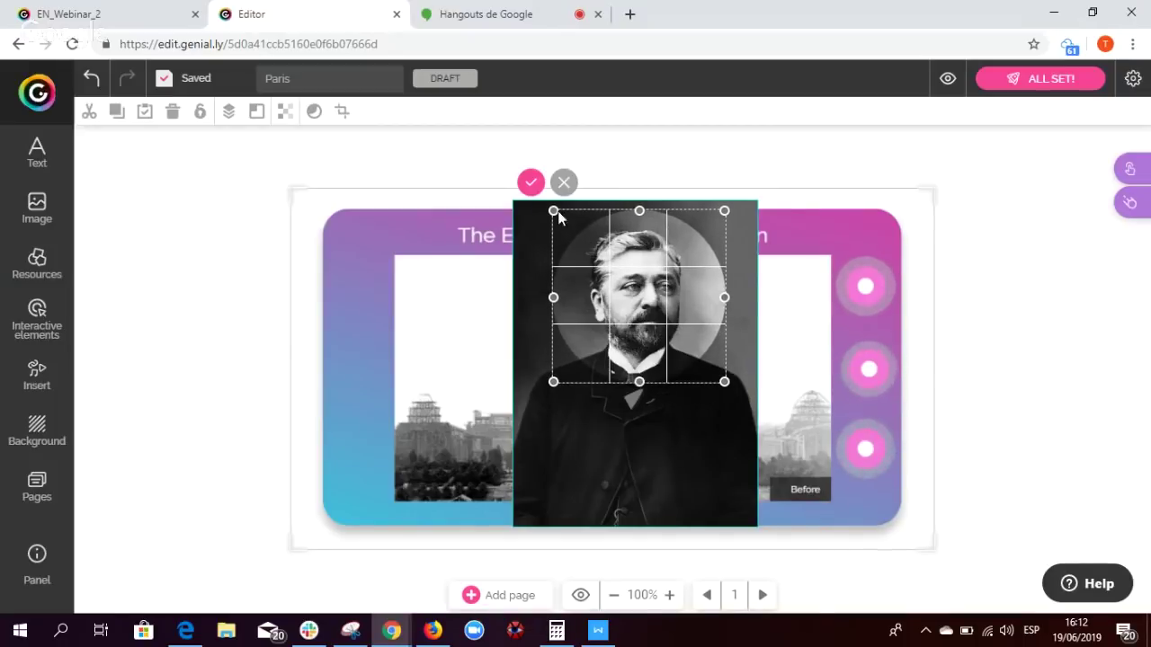
left_click(531, 184)
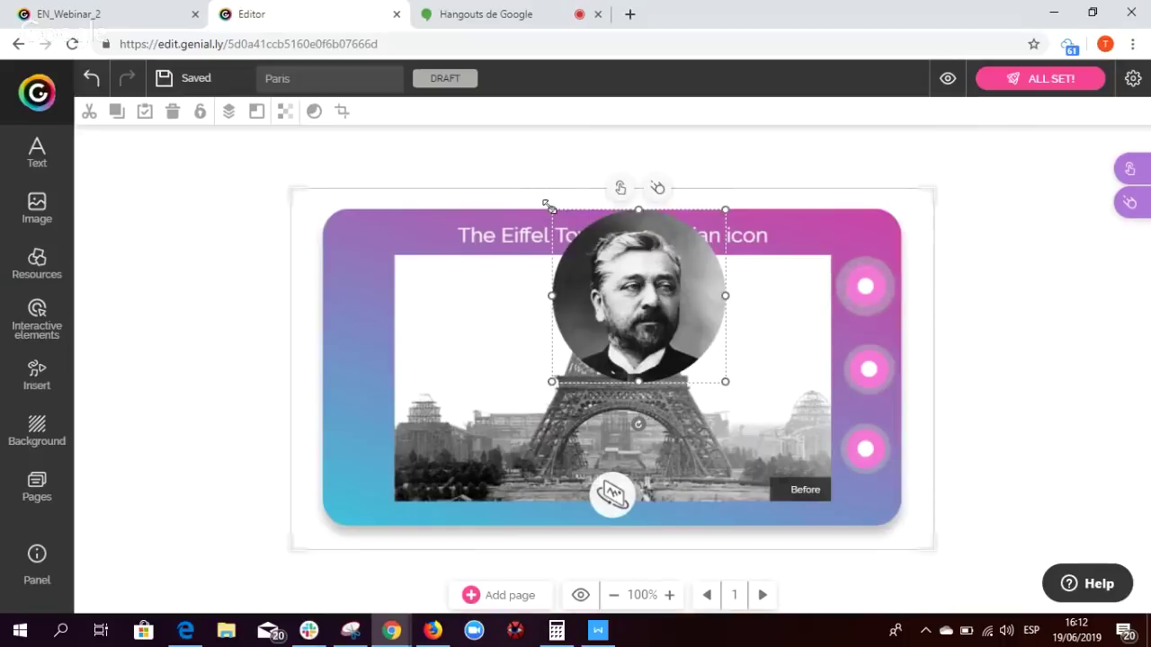
Scale the cropped portrait down to button size and place it over the lowest pink button.
left_click_drag(553, 211, 661, 347)
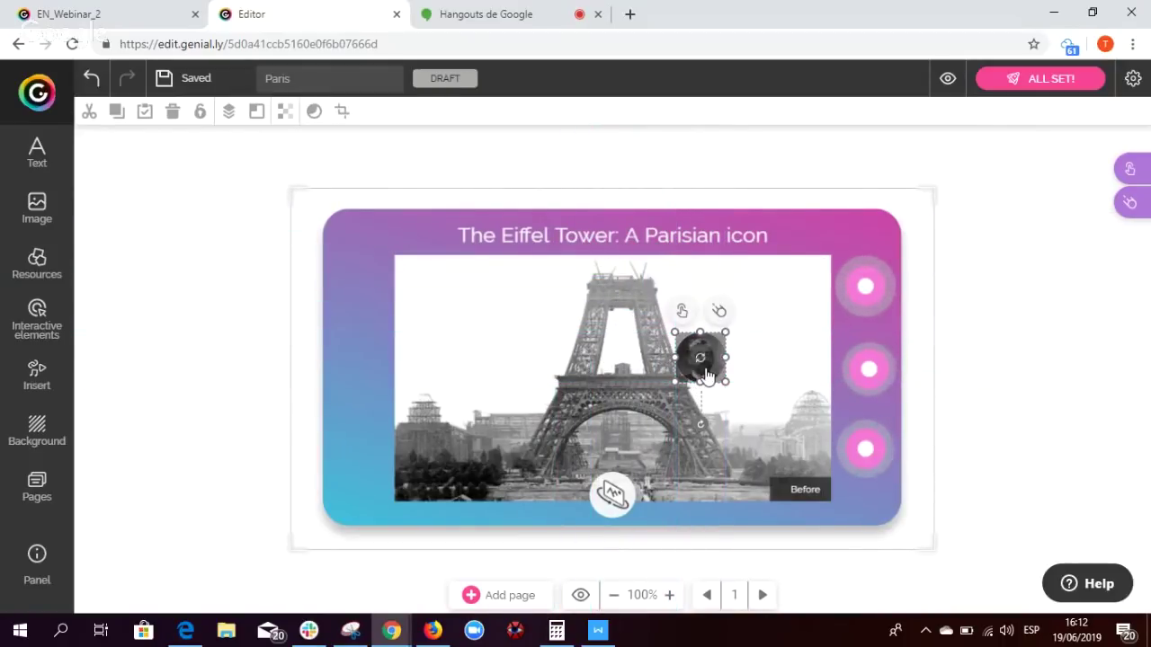
left_click(951, 329)
left_click_drag(700, 364, 841, 426)
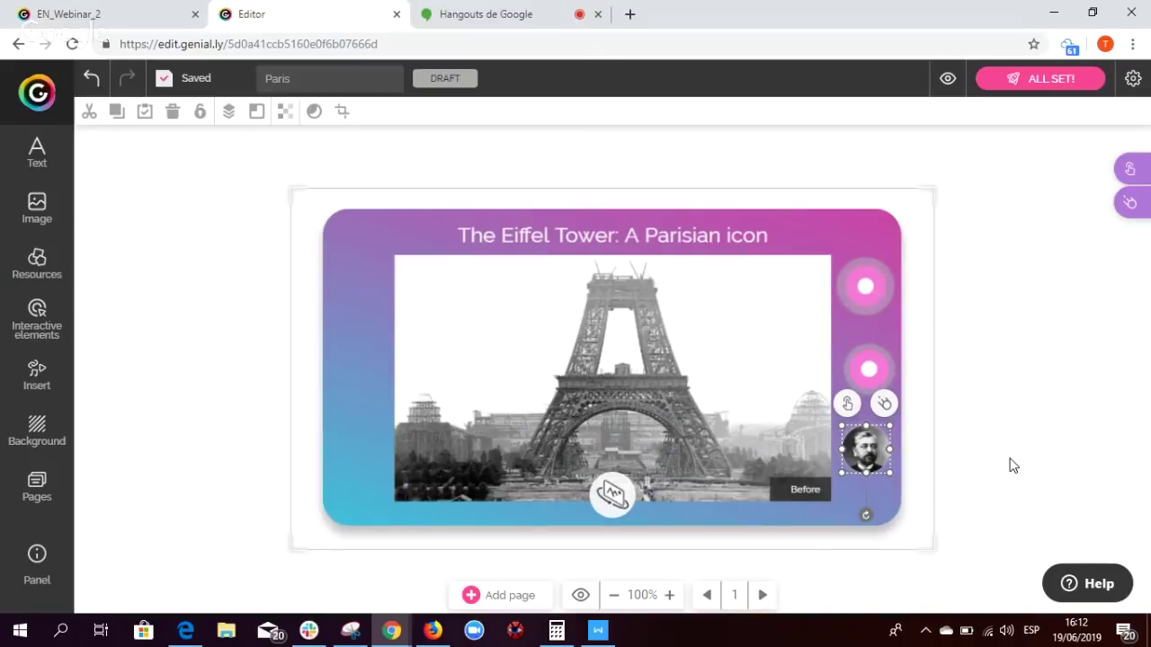
Shrink the portrait slightly to fit inside the lowest pink button and group it with that button.
left_click(1011, 464)
left_click(898, 454)
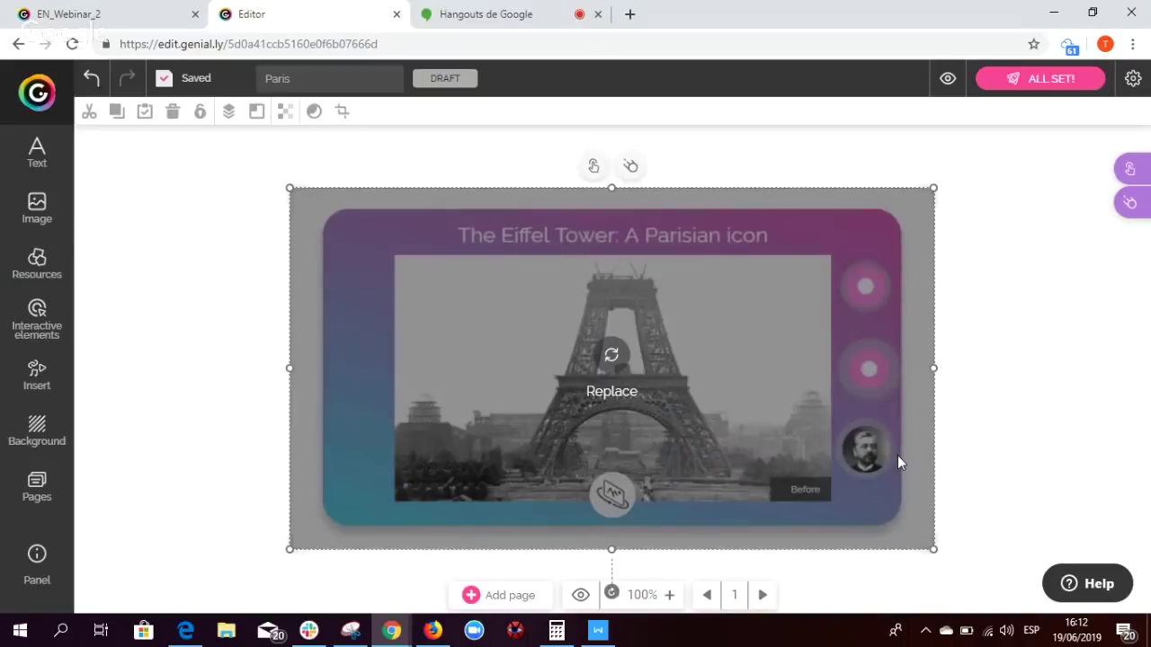
left_click(986, 455)
left_click(882, 457)
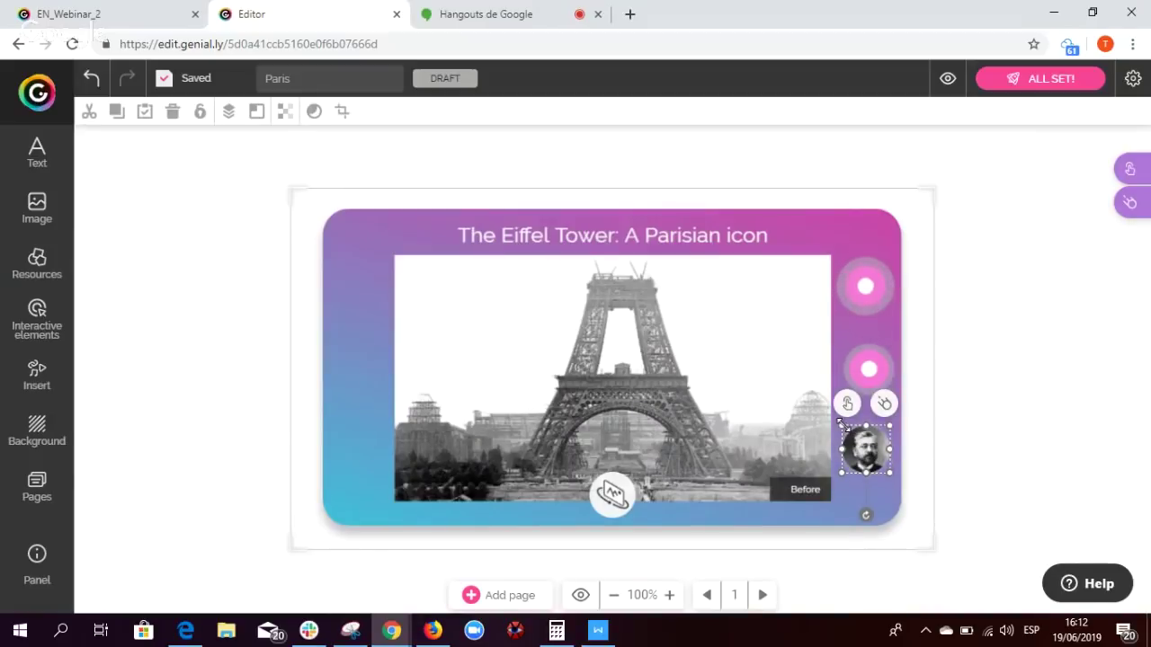
left_click_drag(842, 423, 845, 428)
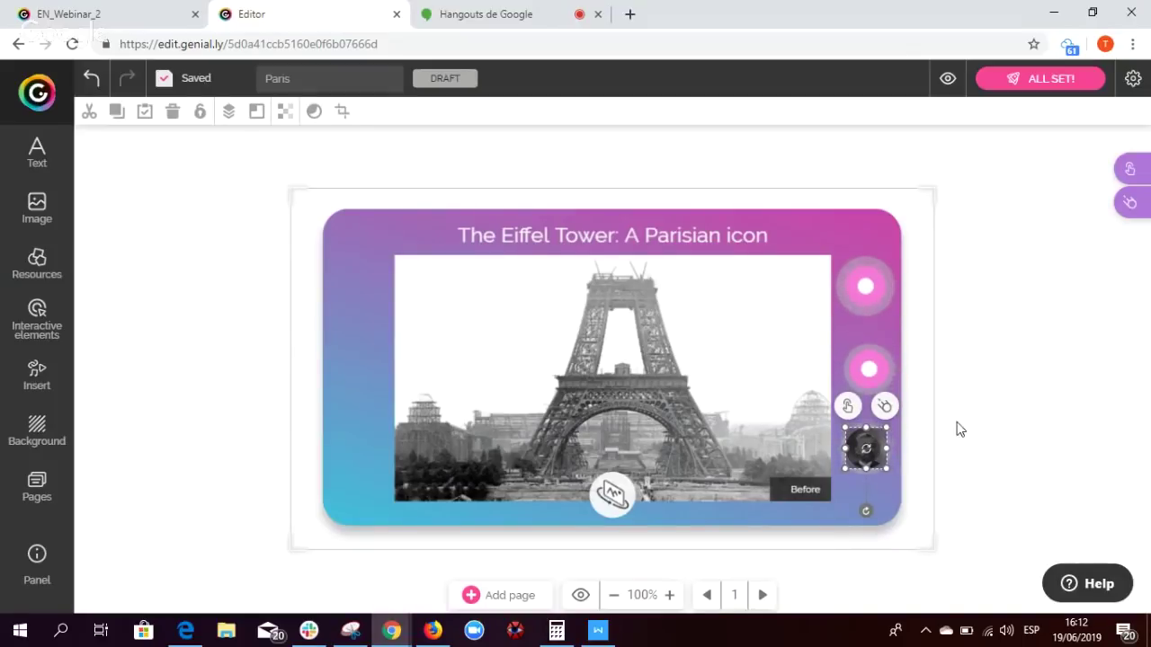
left_click(894, 456)
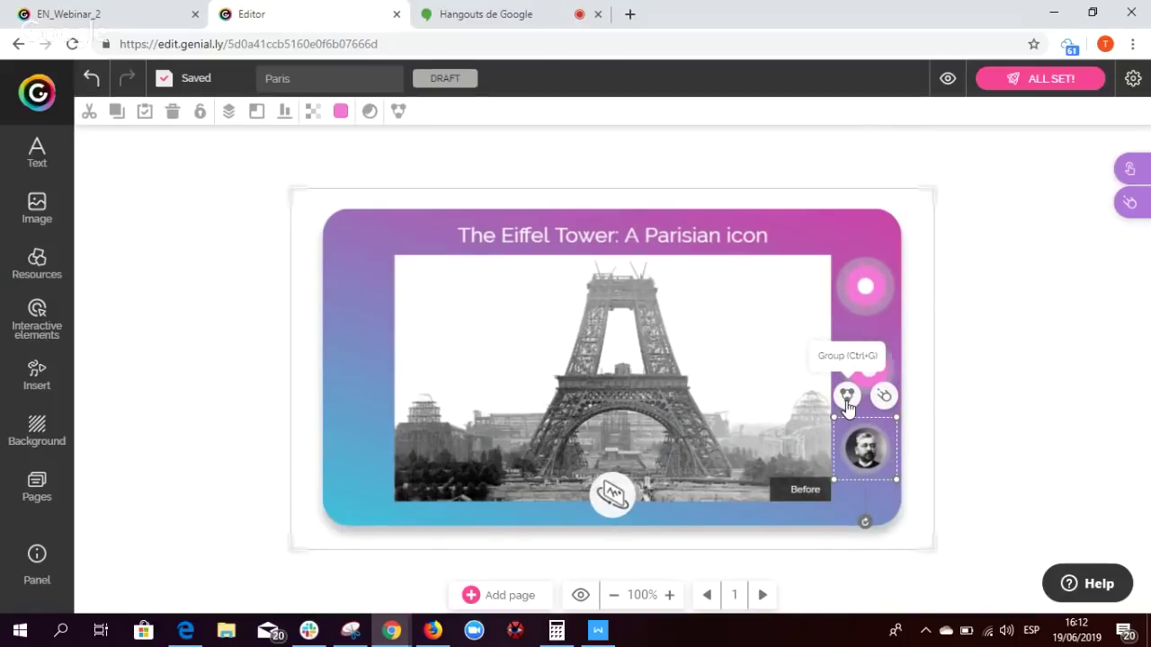
left_click(846, 396)
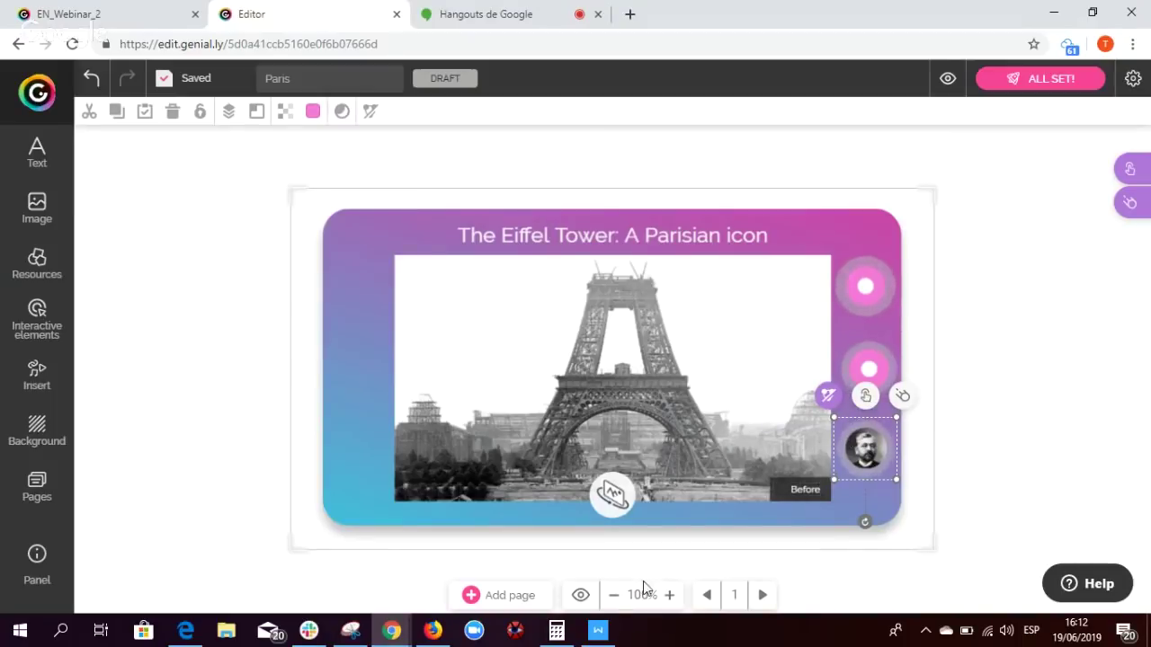
Add a window to the grouped portrait button with the Button 3 text from Paris Genially Text.docx in Writer, cleaning the pasted formatting.
left_click(597, 630)
left_click(639, 498)
left_click_drag(639, 498, 290, 454)
key("ctrl+c")
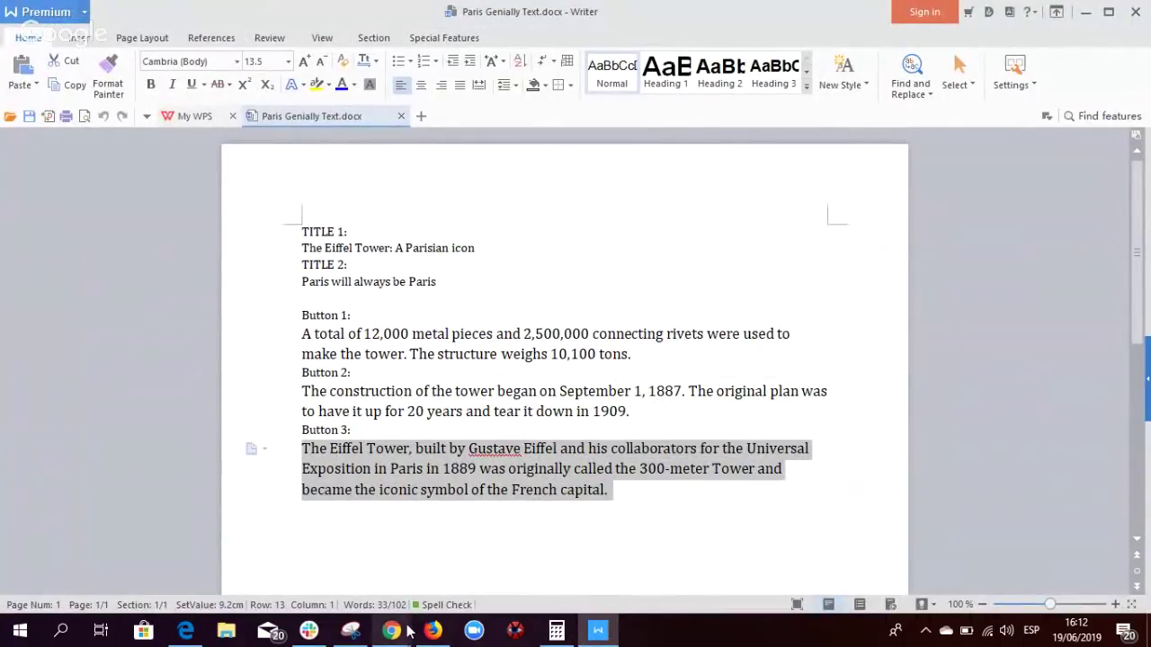
mouse_move(407, 632)
left_click(416, 571)
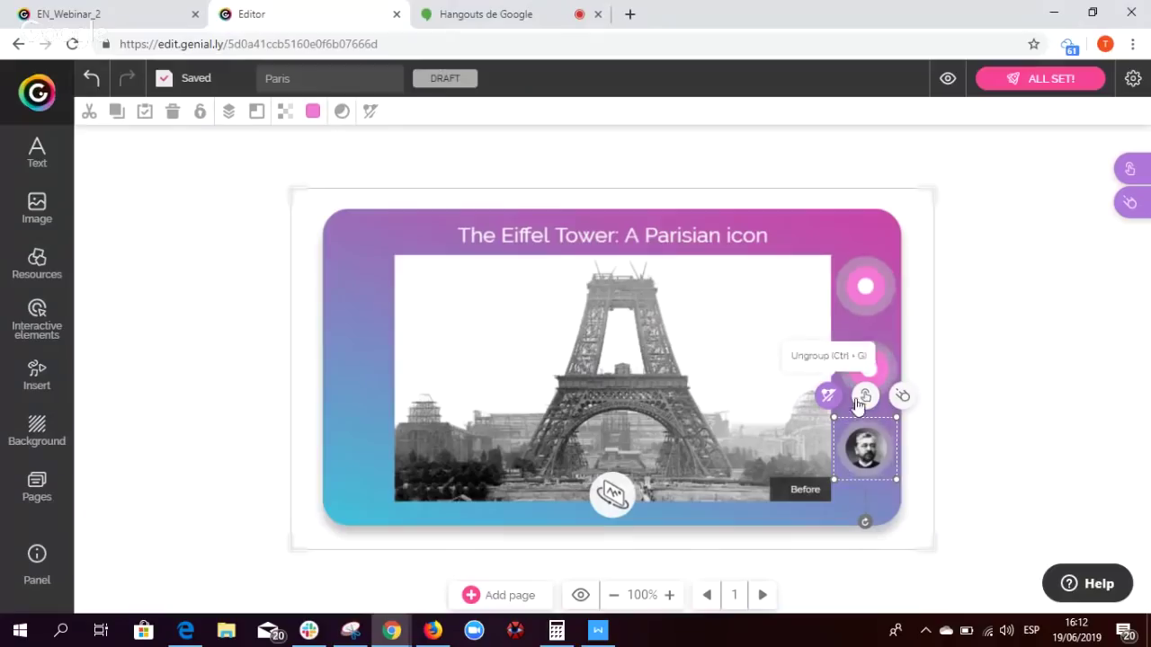
left_click(867, 398)
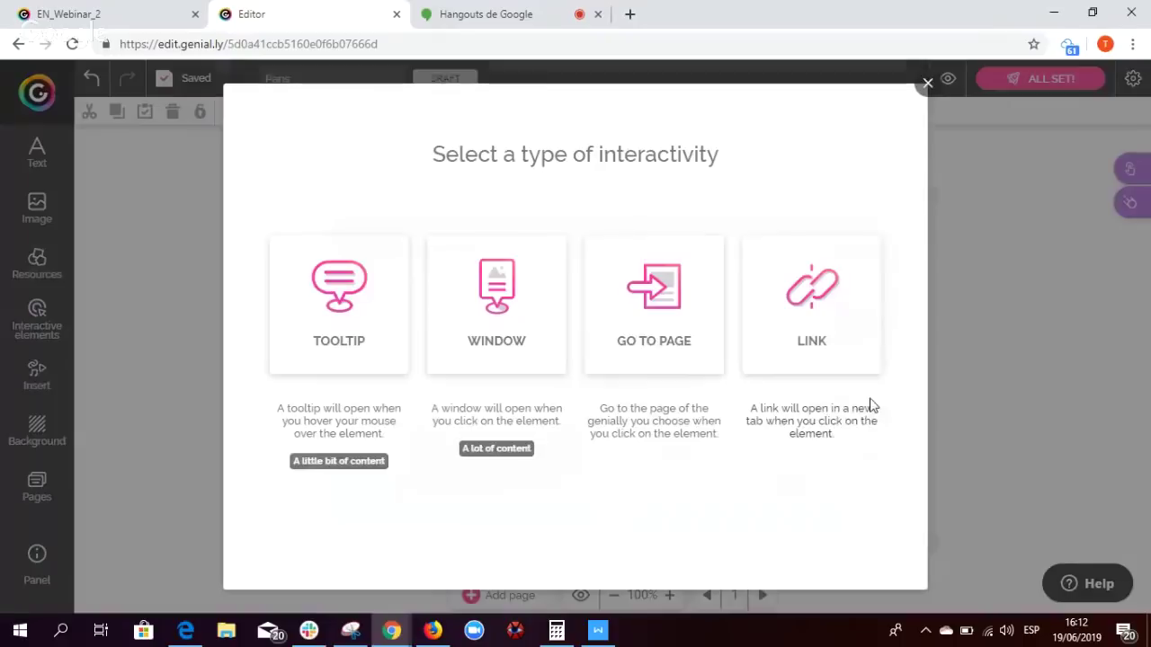
left_click(495, 308)
key("ctrl+v")
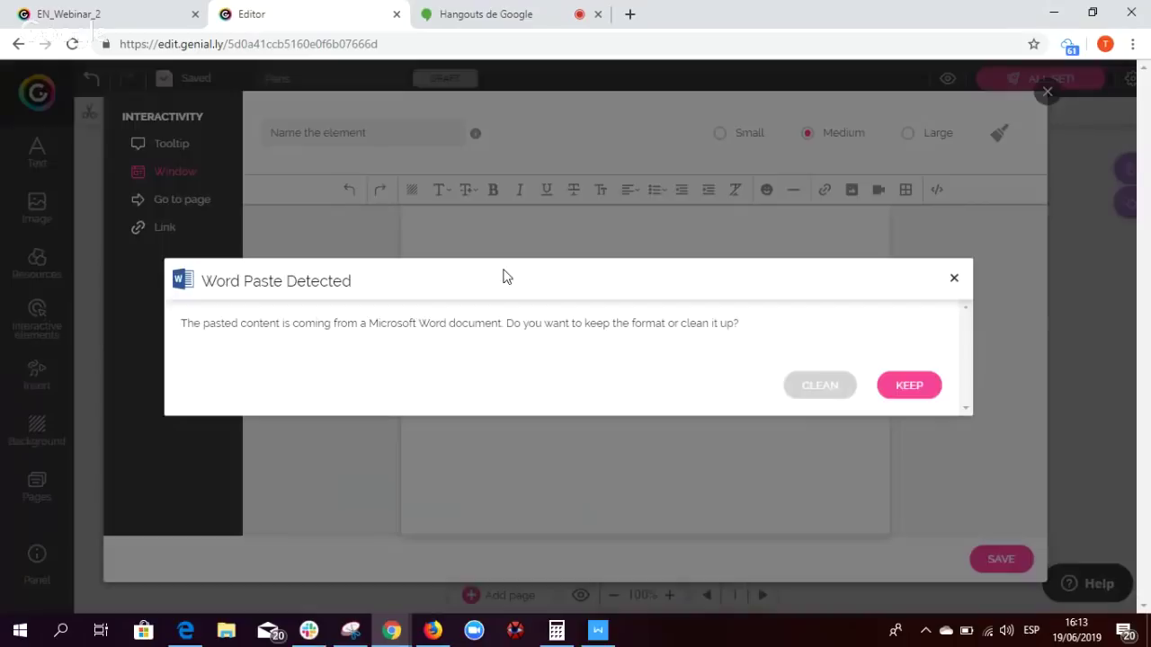
left_click(844, 394)
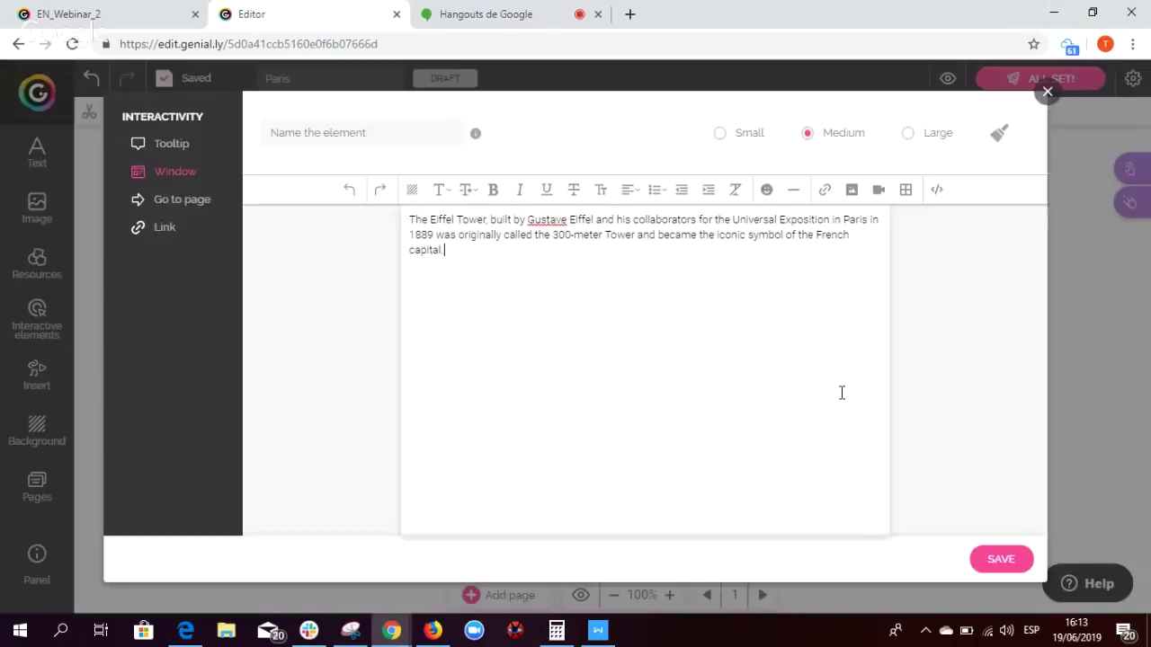
Enlarge all the window text to the size used in the tooltips and save the window.
left_click_drag(485, 268, 406, 215)
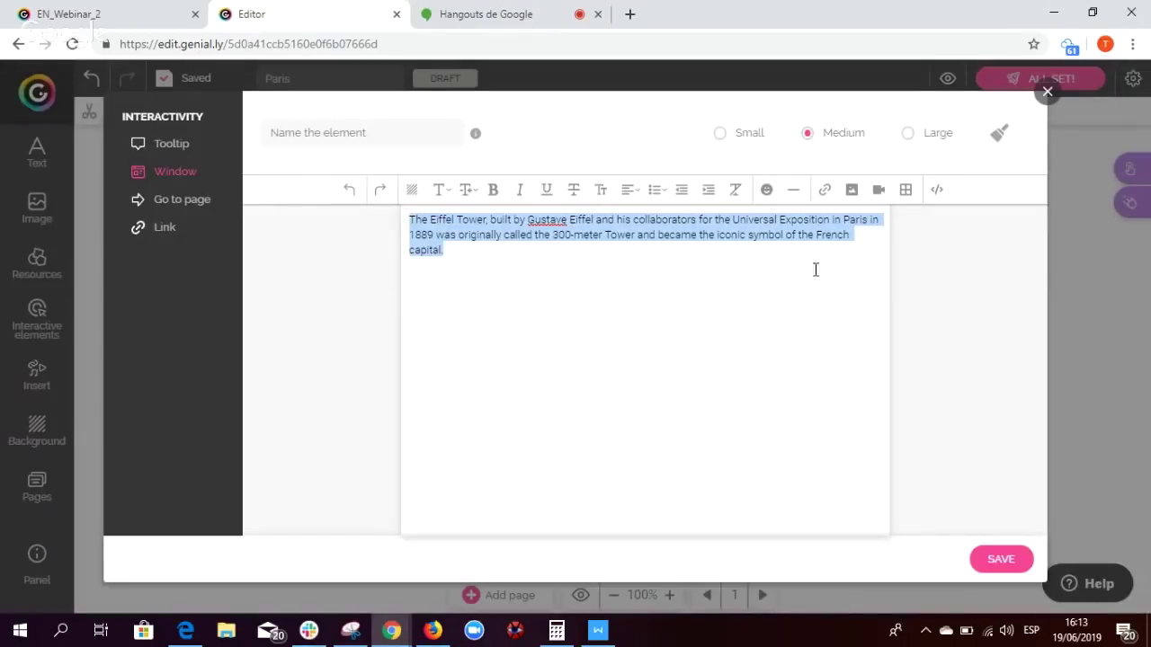
left_click(466, 189)
left_click(474, 374)
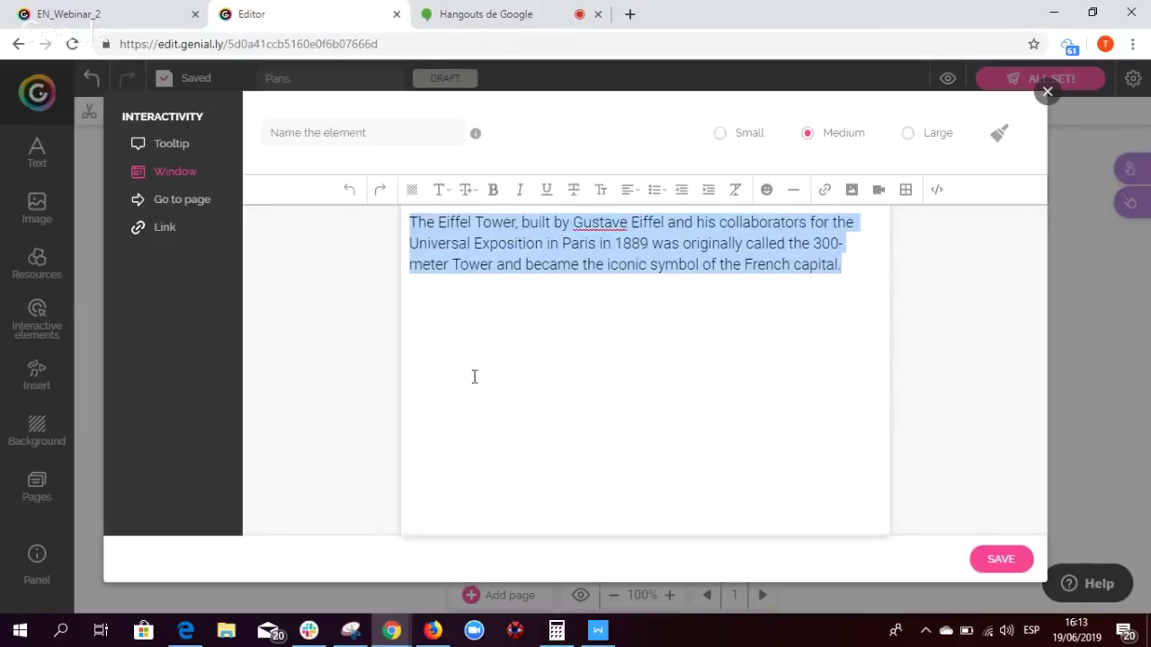
left_click(842, 269)
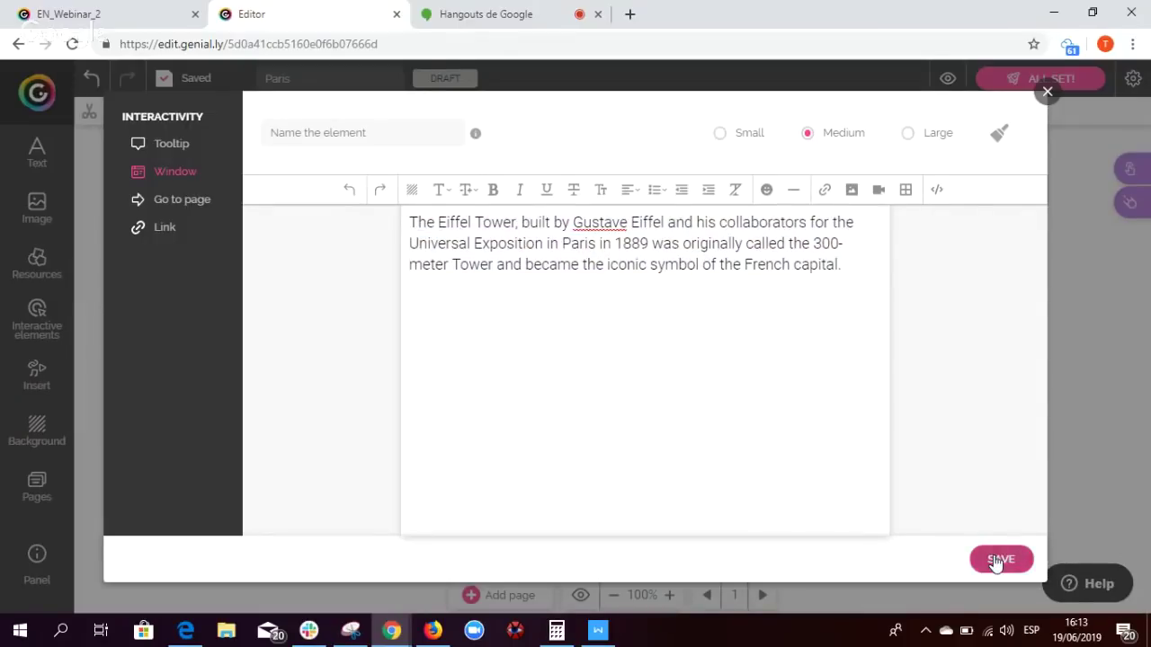
left_click(998, 558)
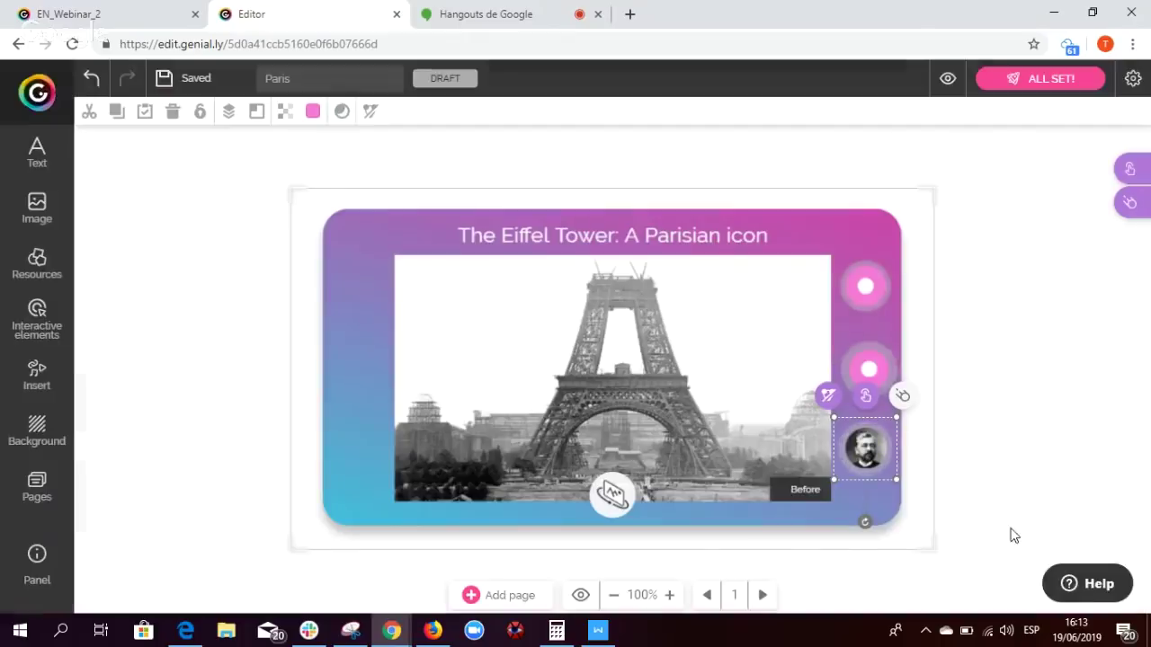
Preview the genially, checking the middle button's tooltip and the portrait's window, and flip the card.
left_click(946, 82)
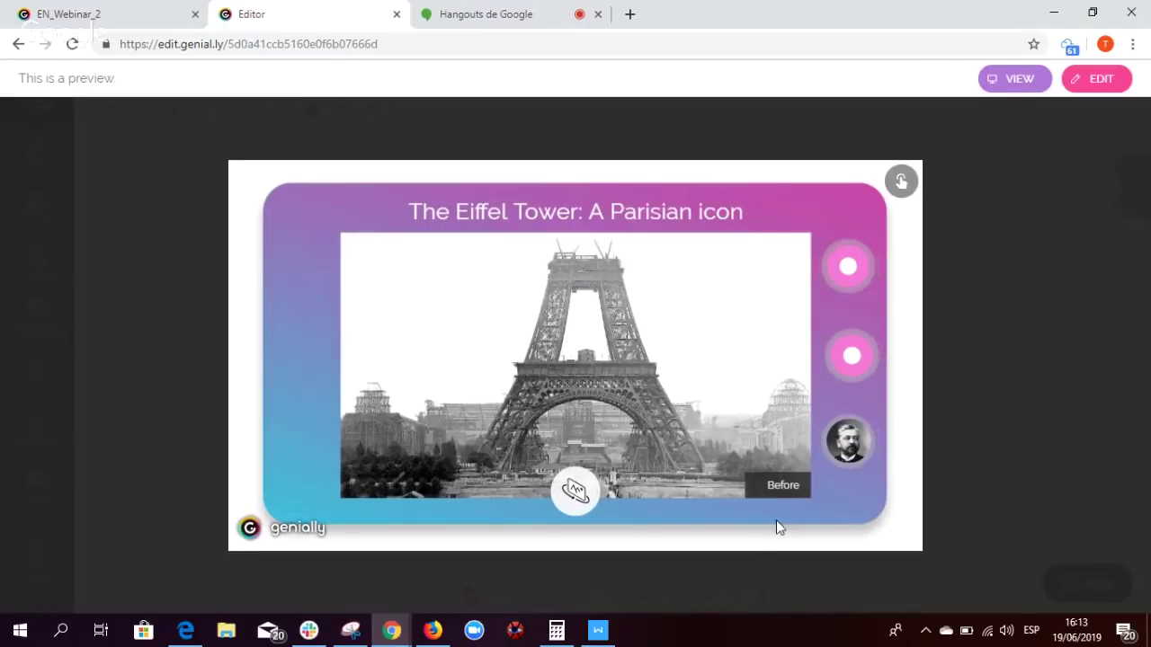
mouse_move(857, 382)
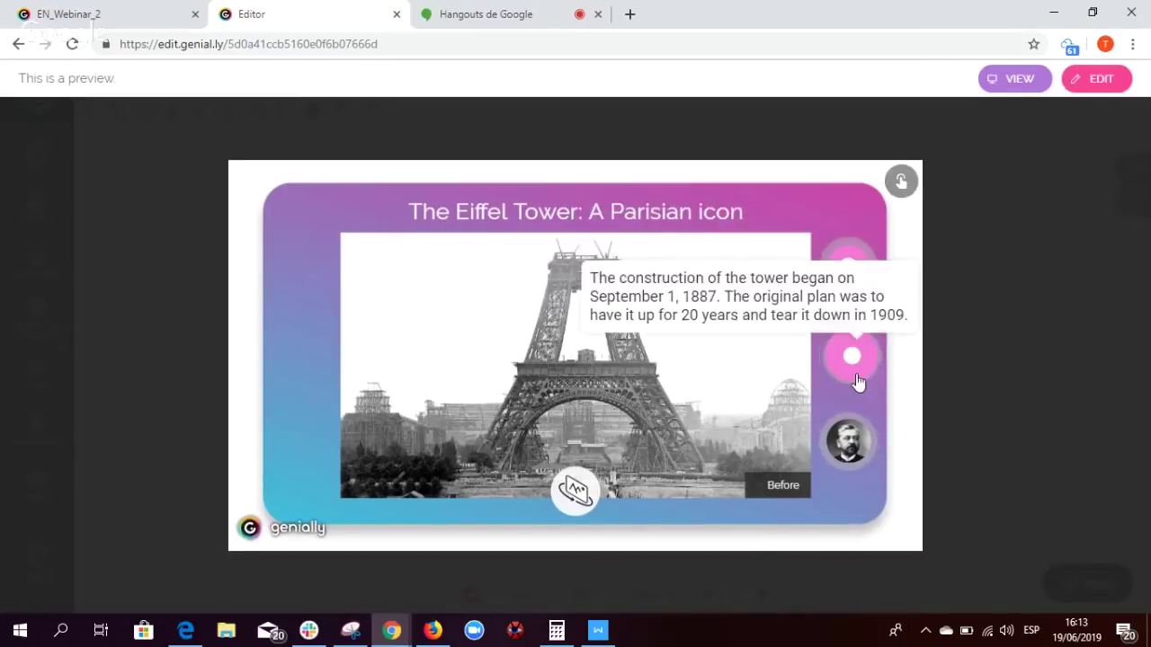
left_click(850, 445)
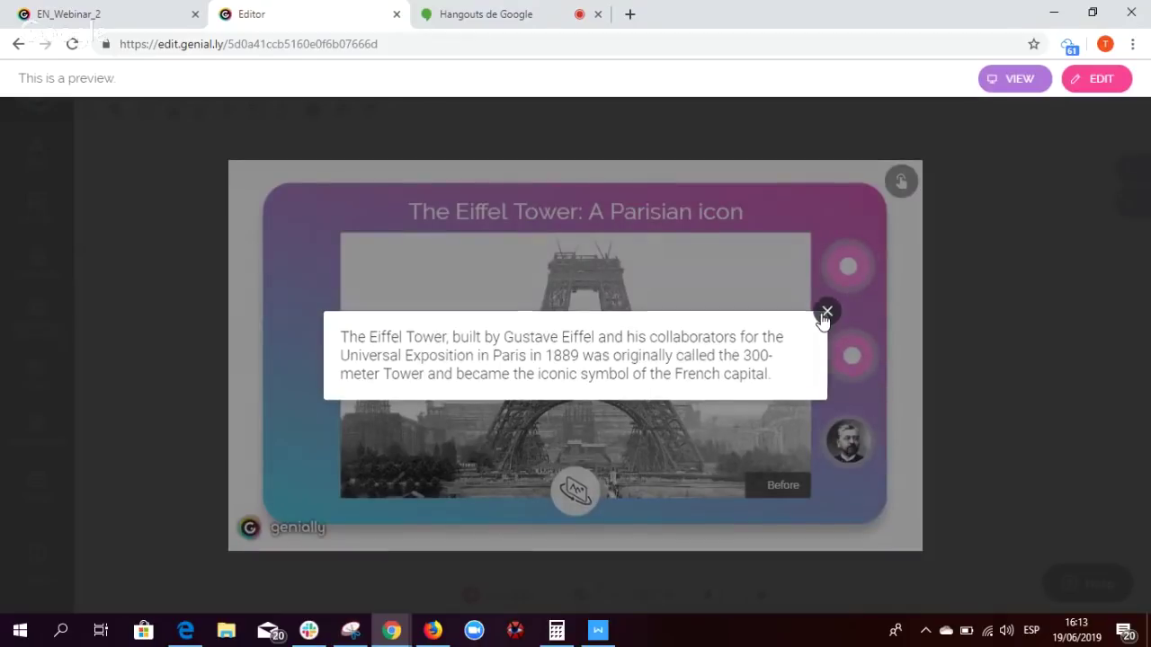
left_click(827, 312)
left_click(573, 490)
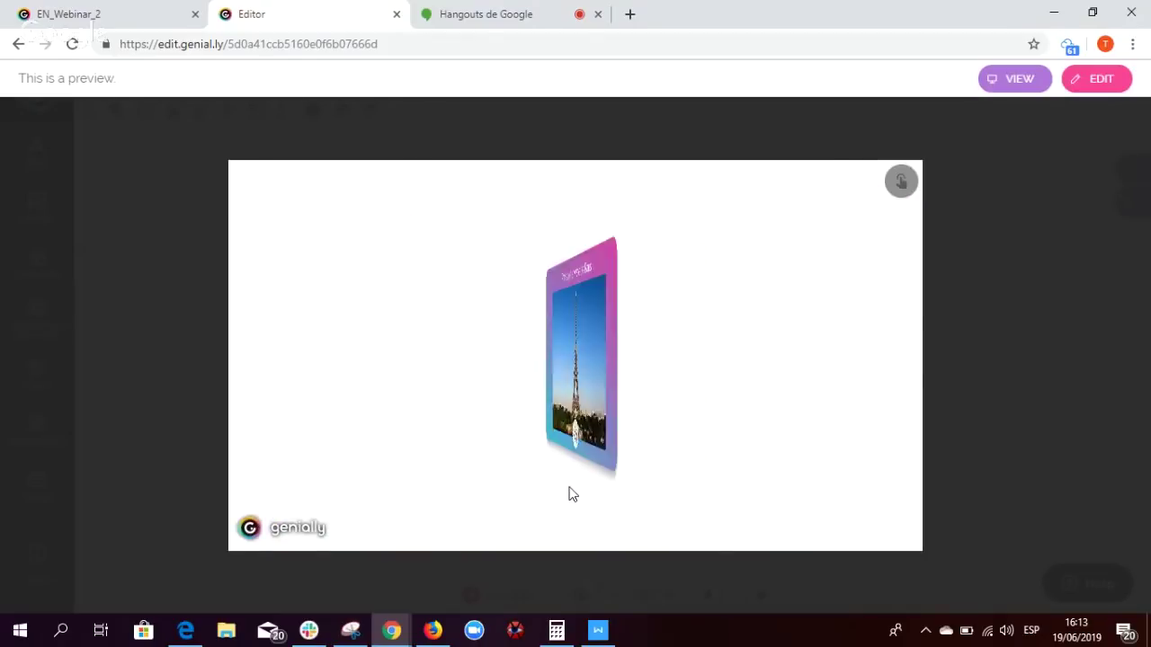
Leave the preview, select the three buttons beside the Before photo and distribute them with even vertical spacing.
left_click(1040, 236)
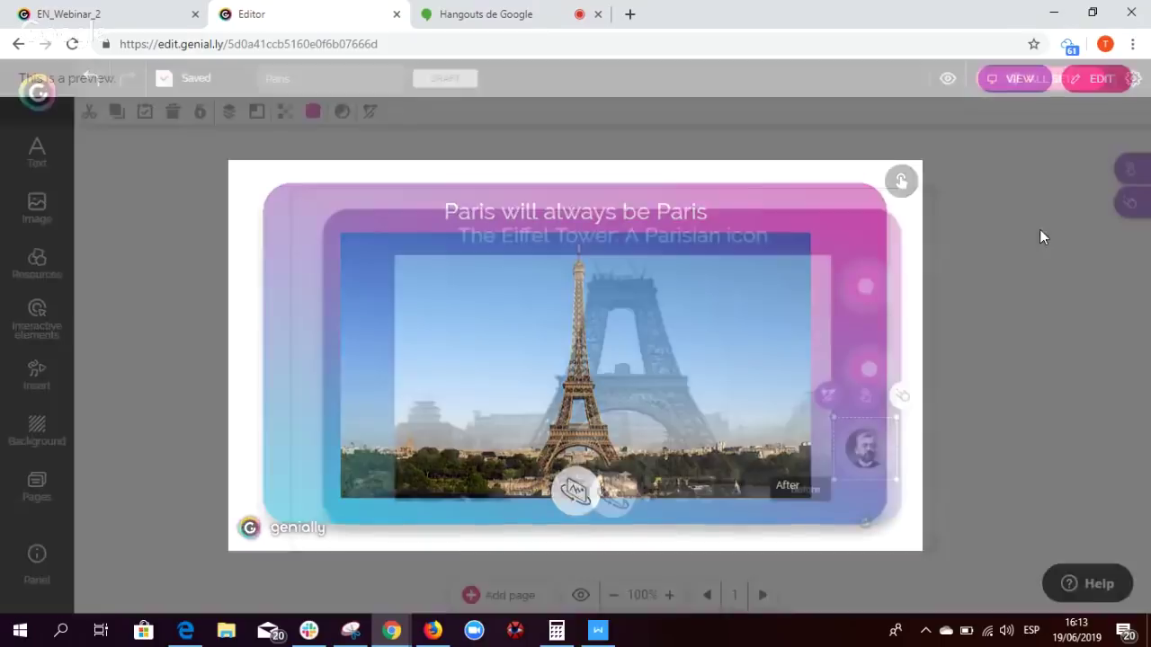
left_click(861, 287)
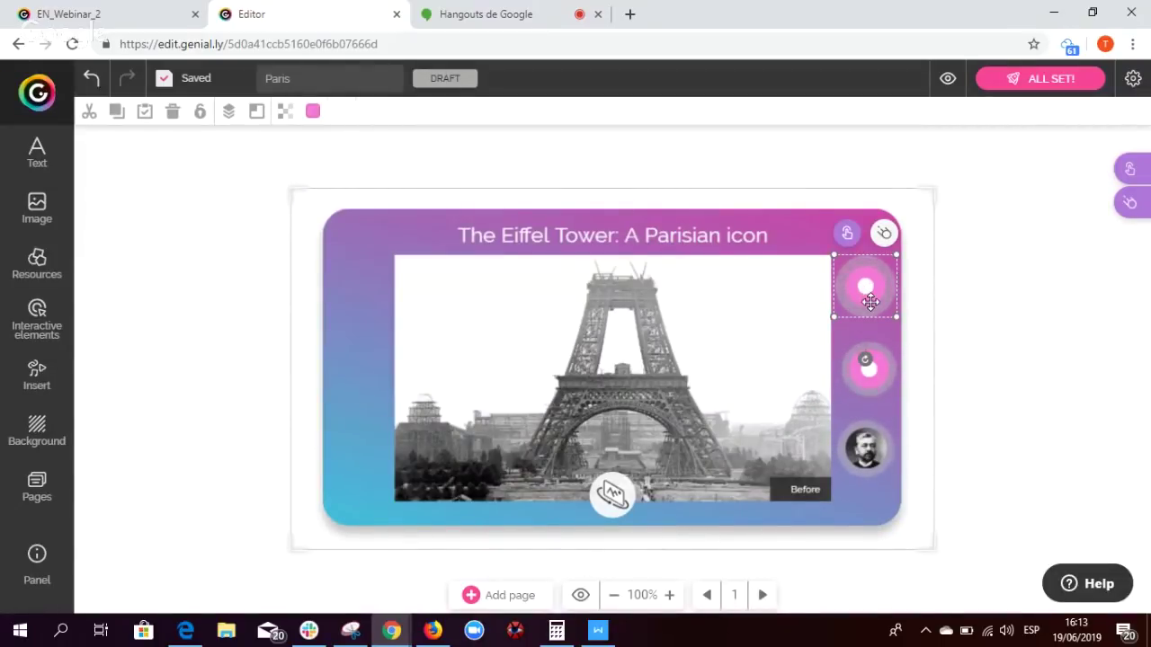
left_click(876, 381, "shift")
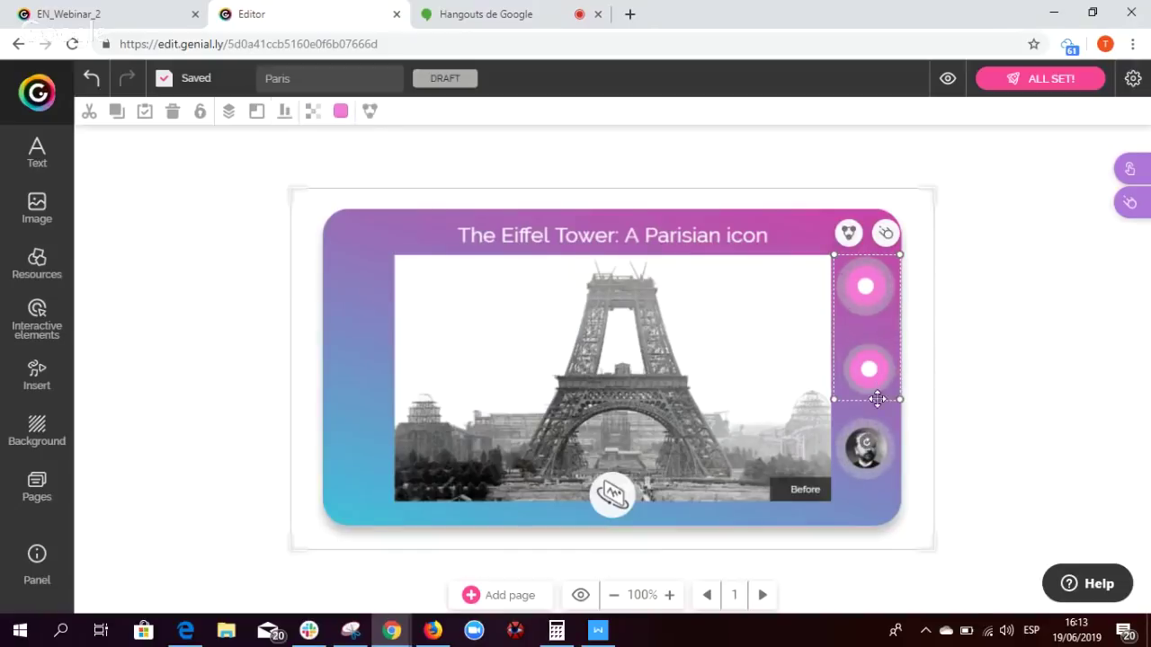
left_click(879, 463)
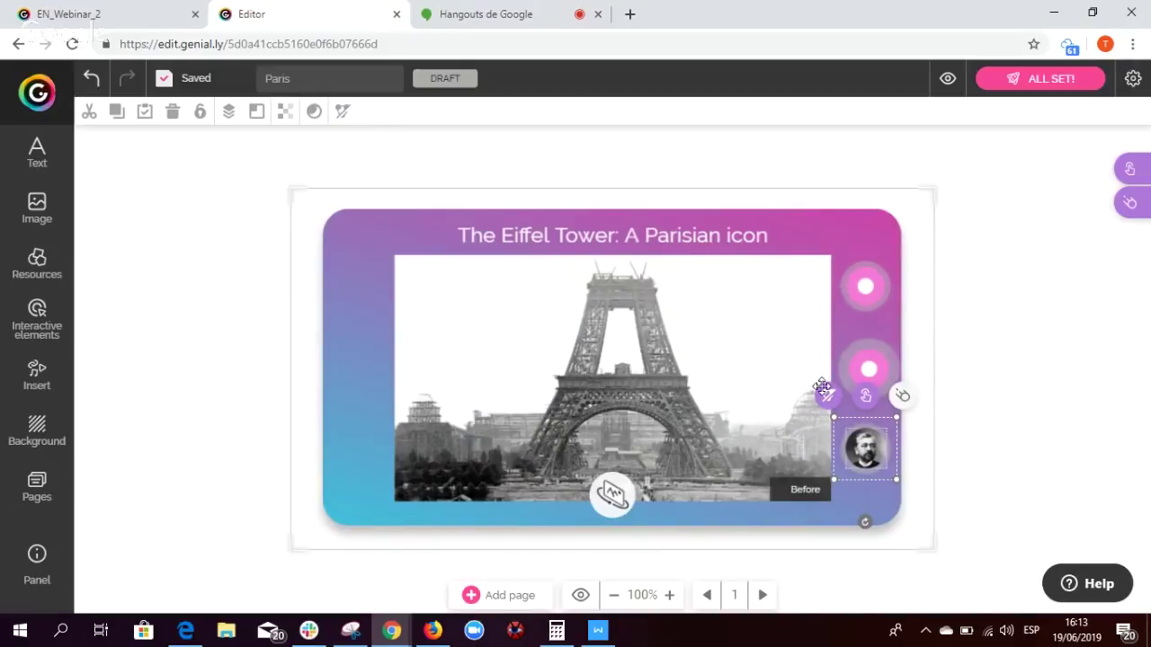
left_click(883, 353, "shift")
left_click(863, 281, "shift")
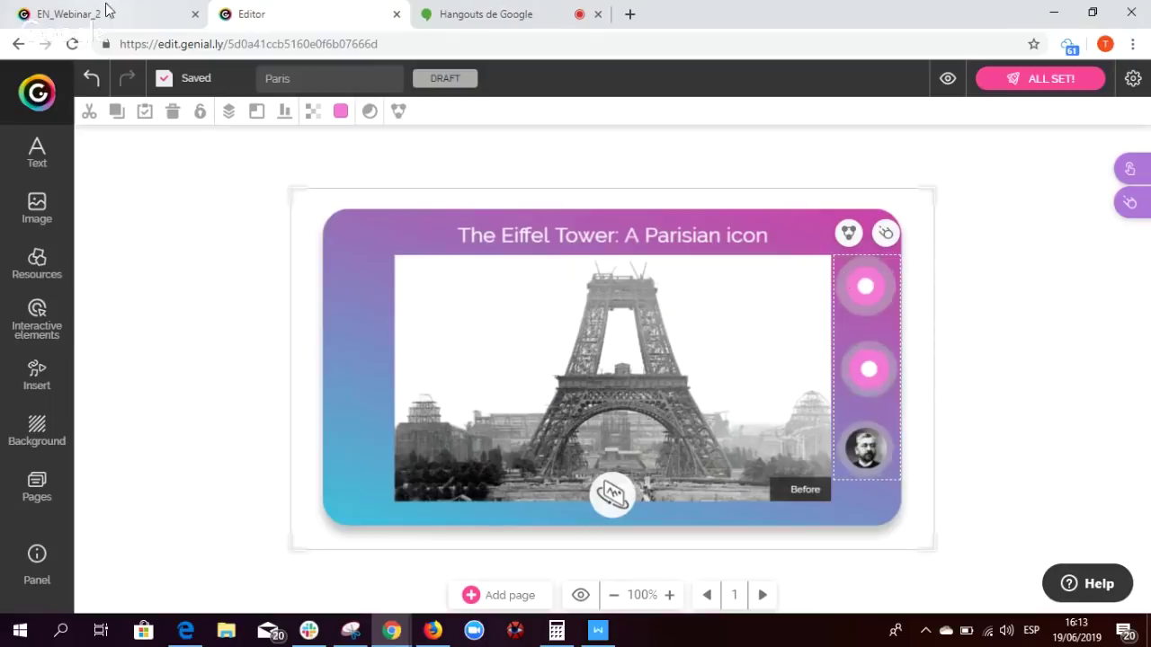
left_click(283, 111)
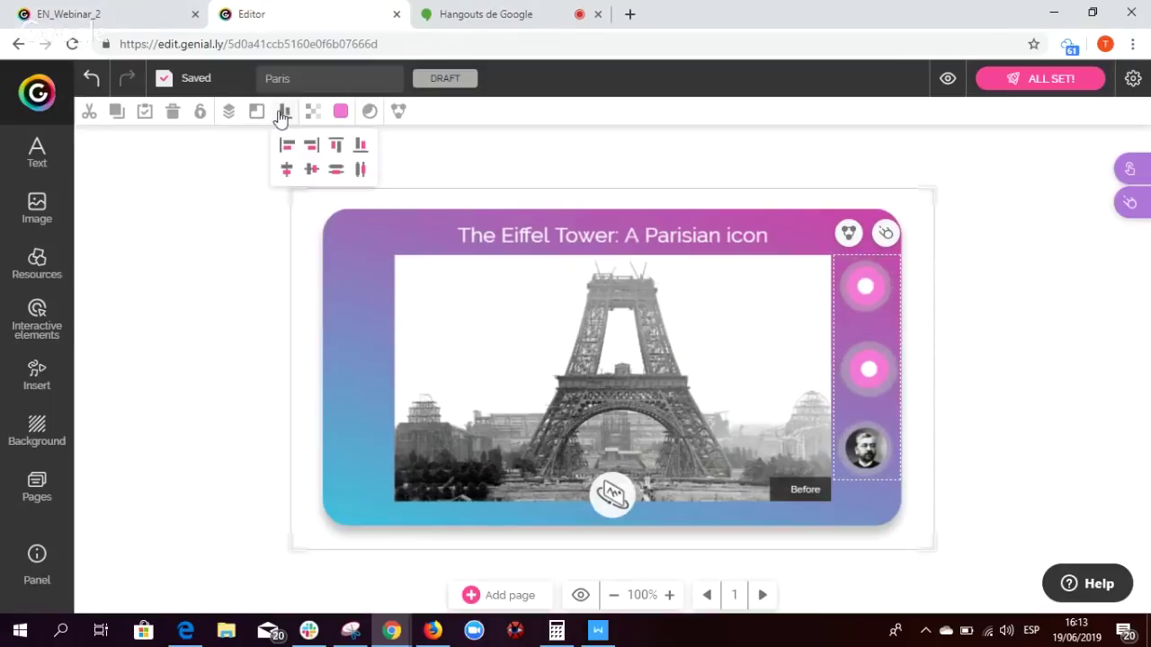
left_click(333, 178)
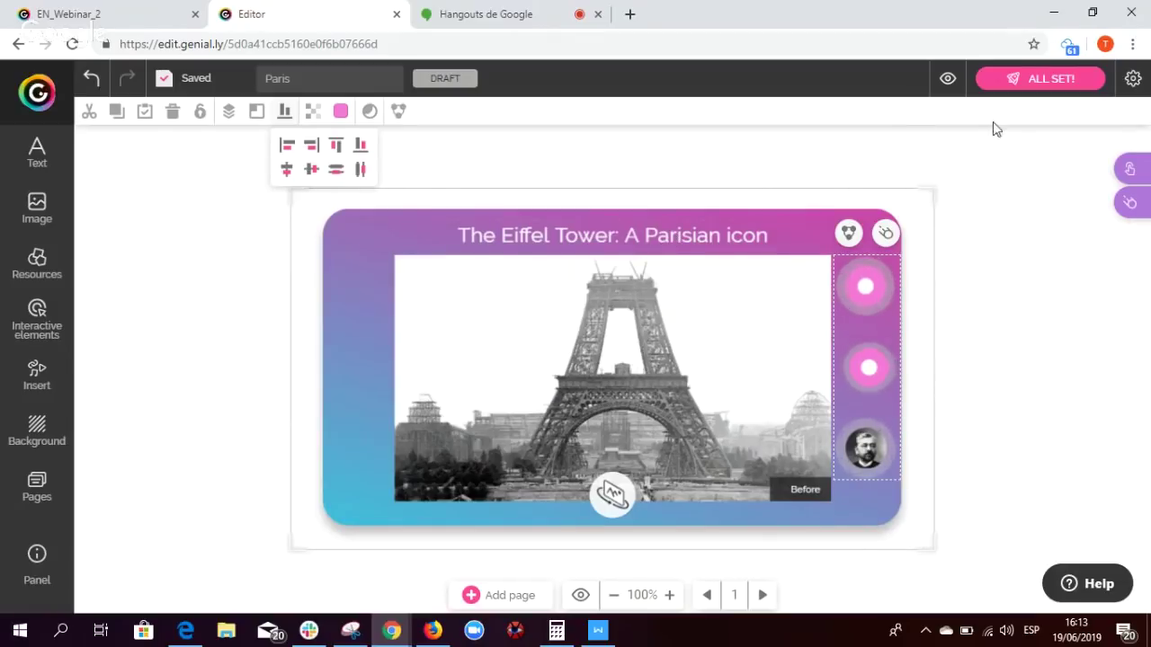
Publish the genially and open its public view, testing the portrait's window and flipping the card over and back.
left_click(1028, 83)
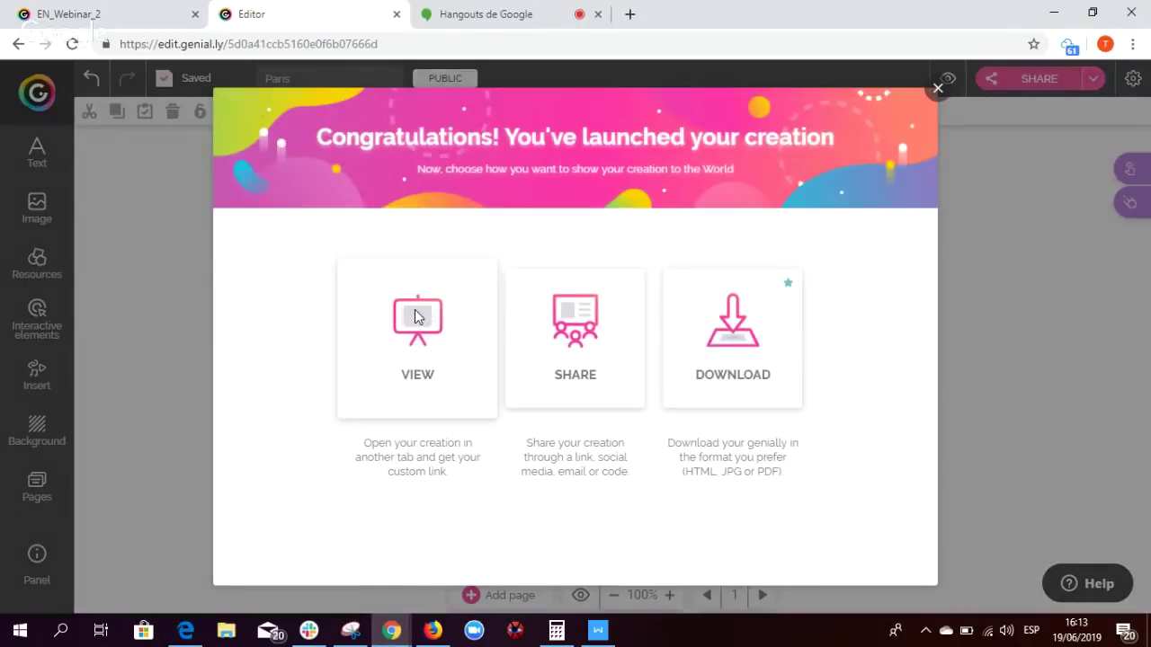
left_click(416, 317)
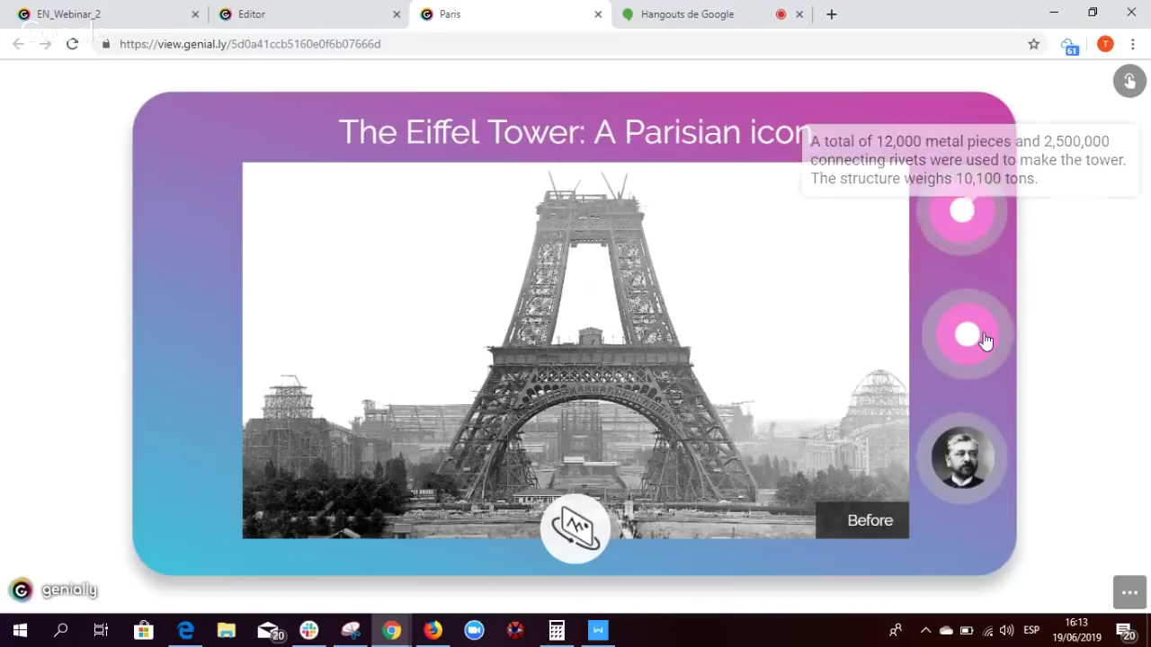
left_click(966, 454)
left_click(827, 293)
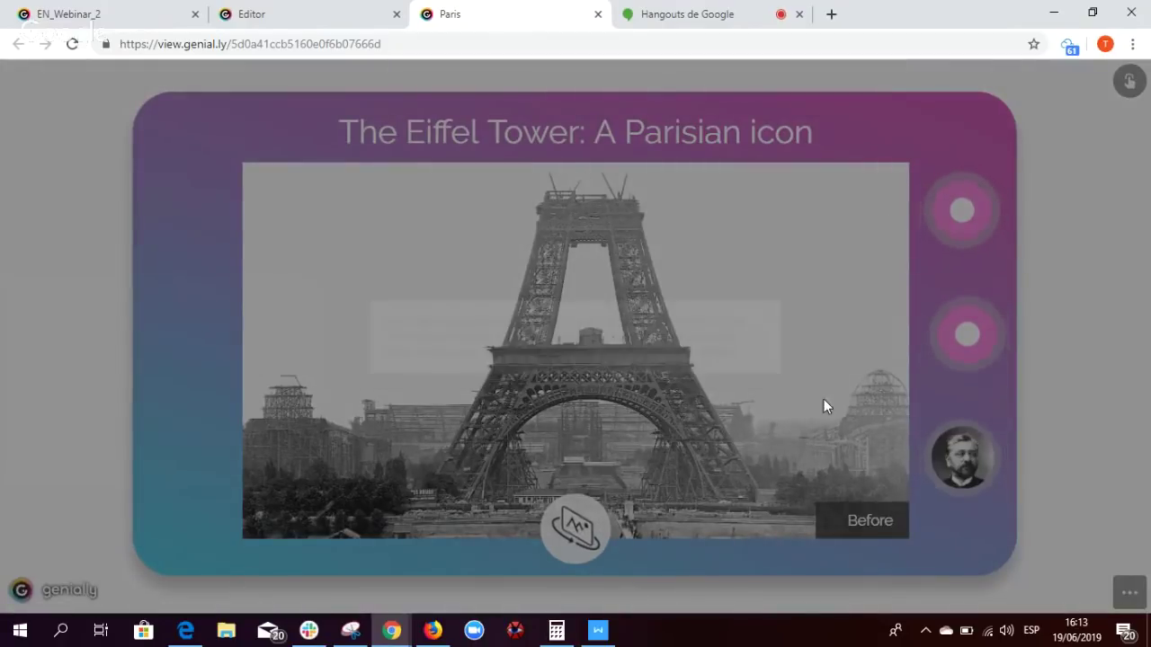
left_click(576, 531)
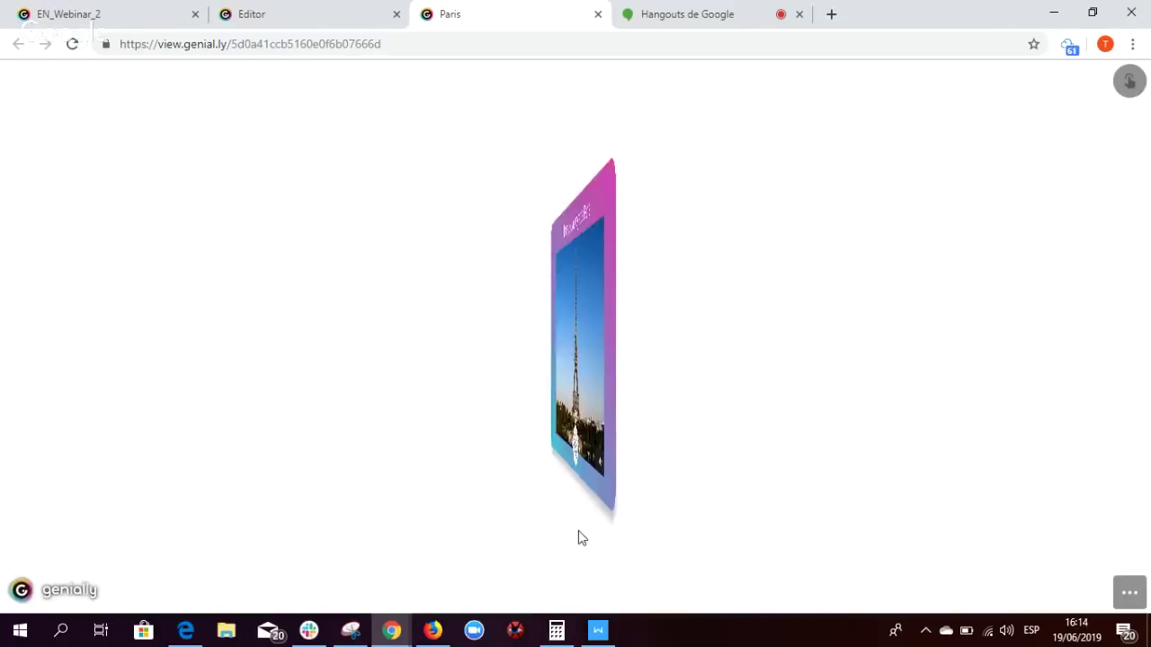
left_click(576, 531)
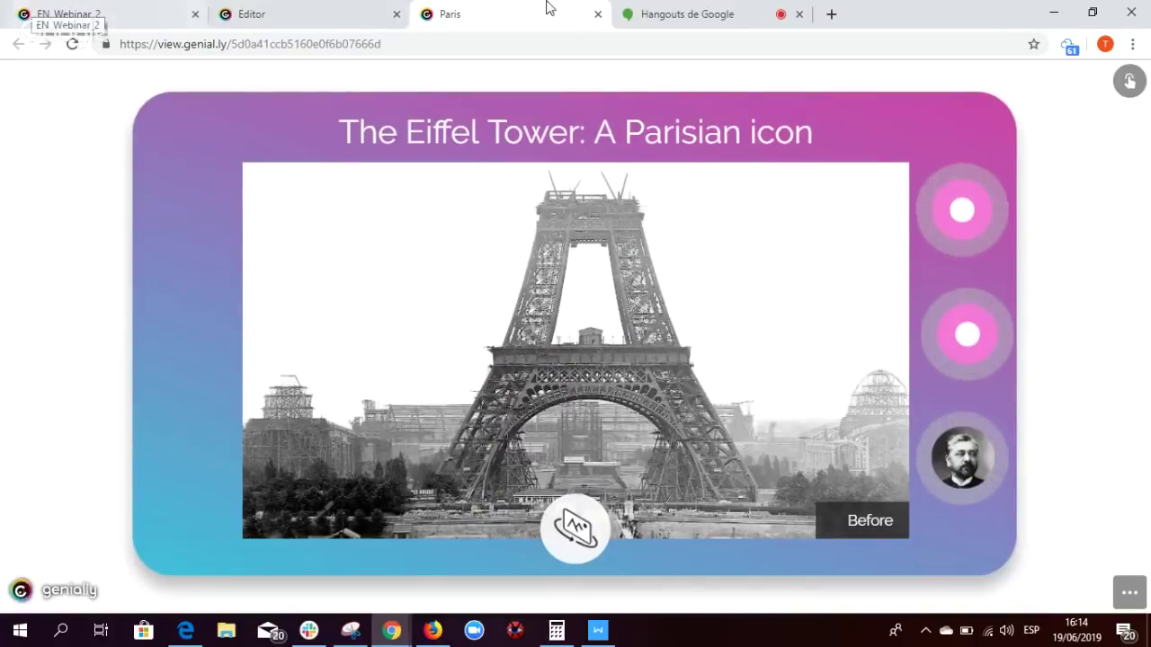
Return to the EN_Webinar_2 presentation and advance past the "A WoW effect in seconds" and "Prize Draw!" slides.
left_click(85, 14)
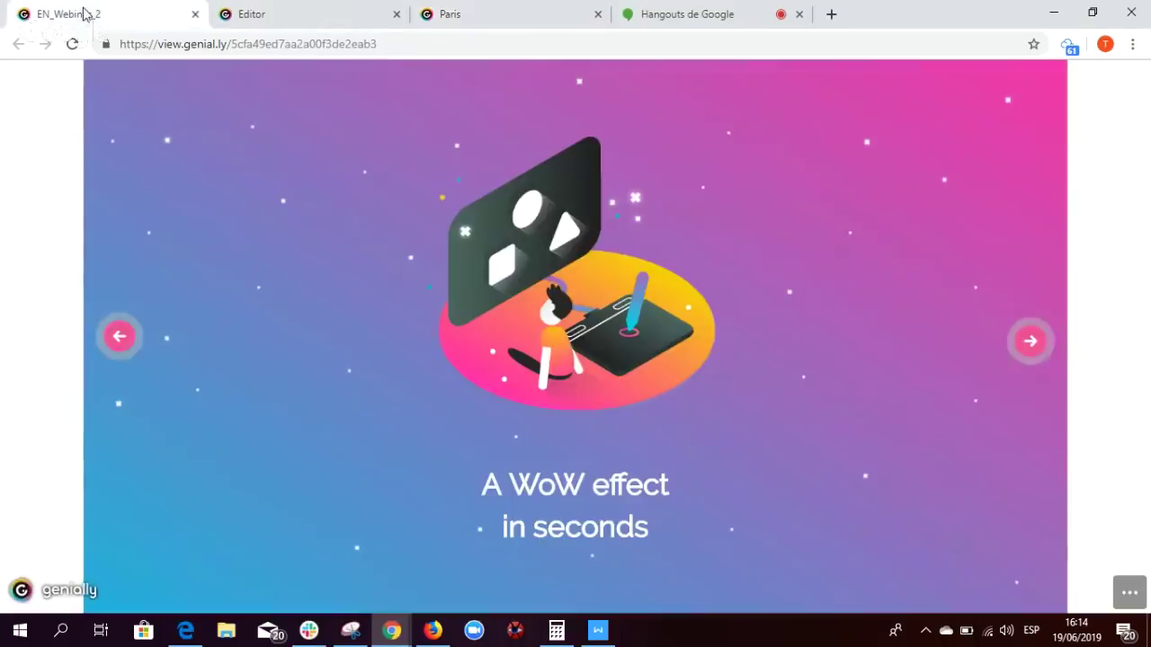
left_click(1034, 347)
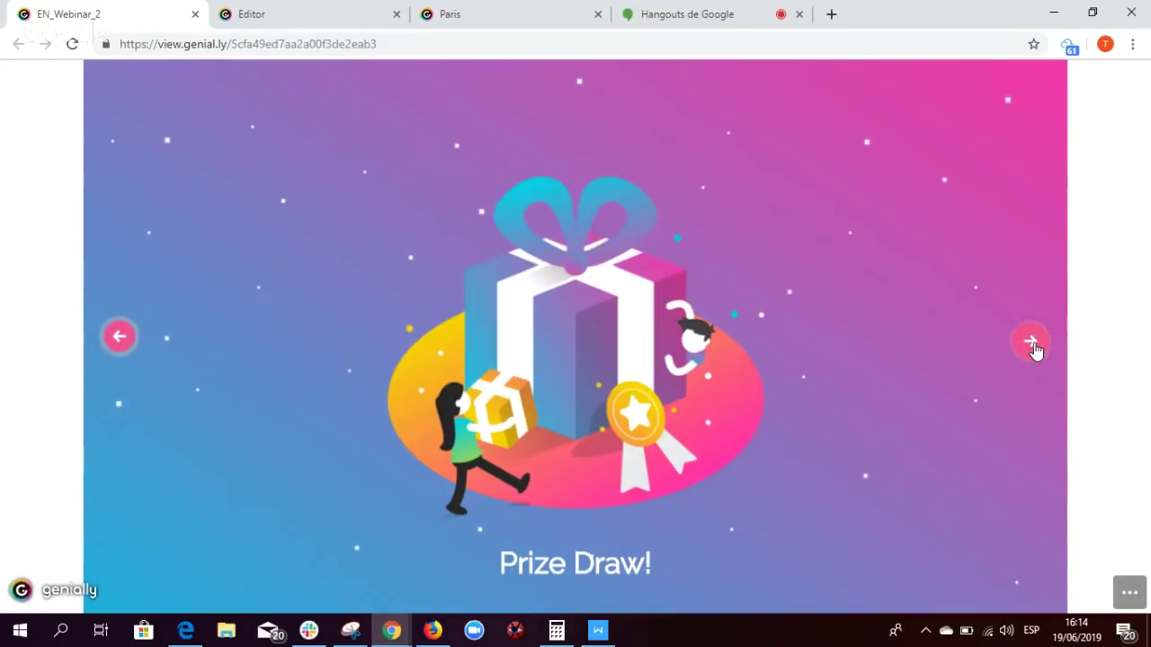
left_click(1032, 345)
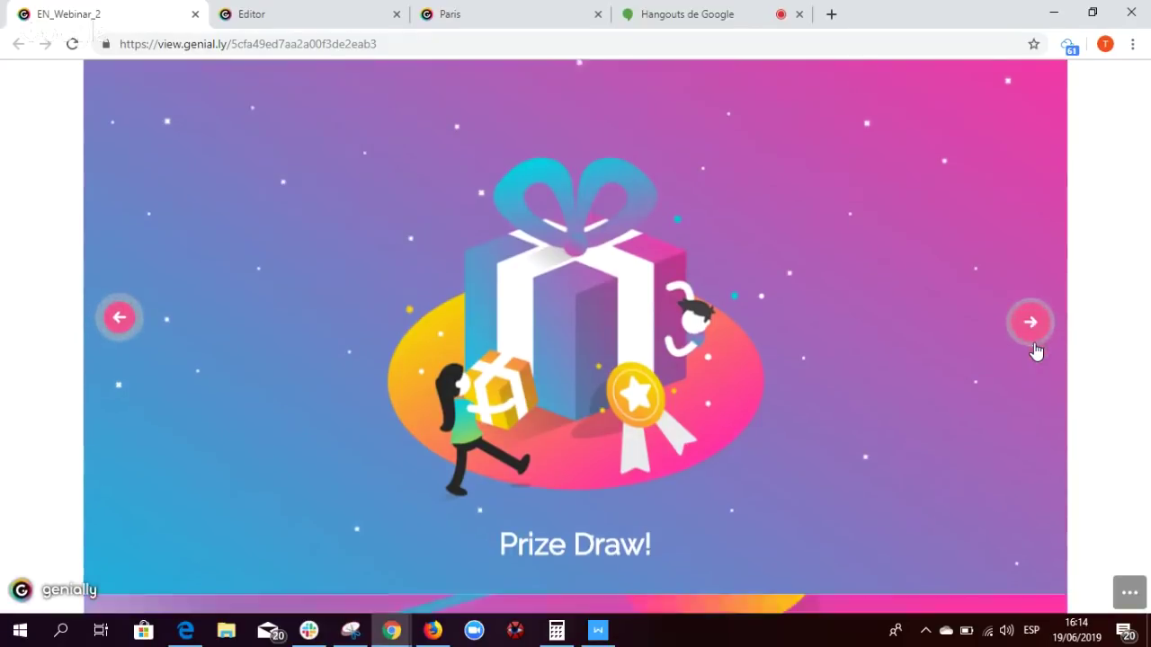